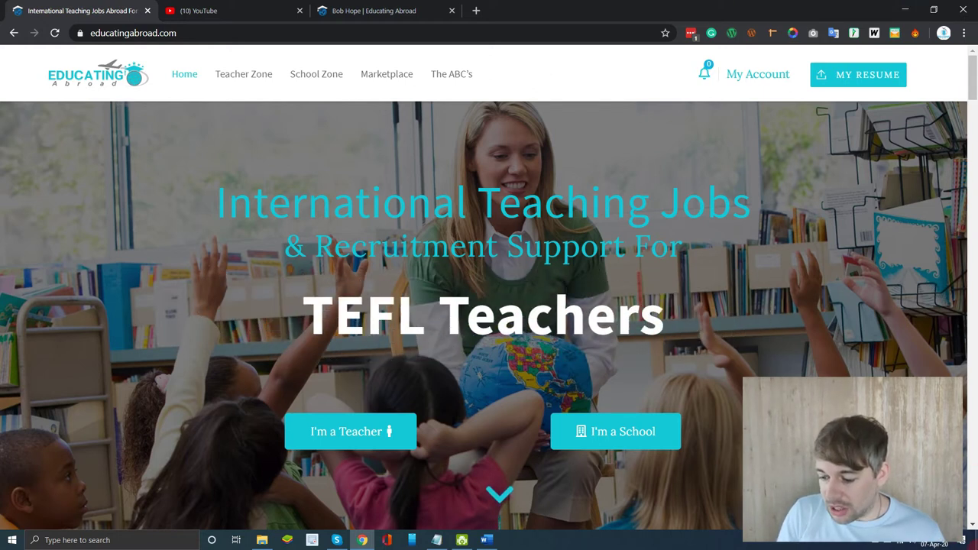
- Show the desktop and play VID_20200402_160205 in Movies & TV
left_click(976, 541)
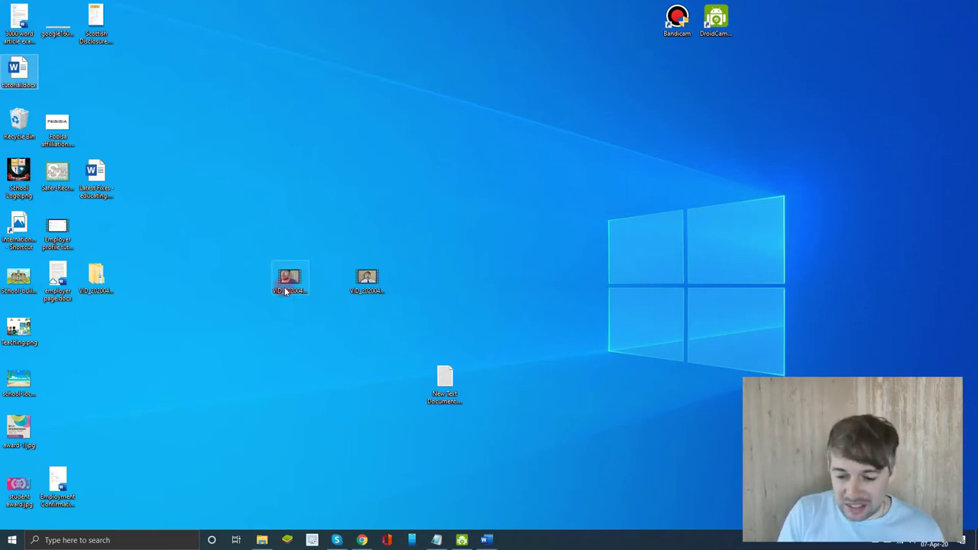
left_click(285, 291)
double_click(285, 289)
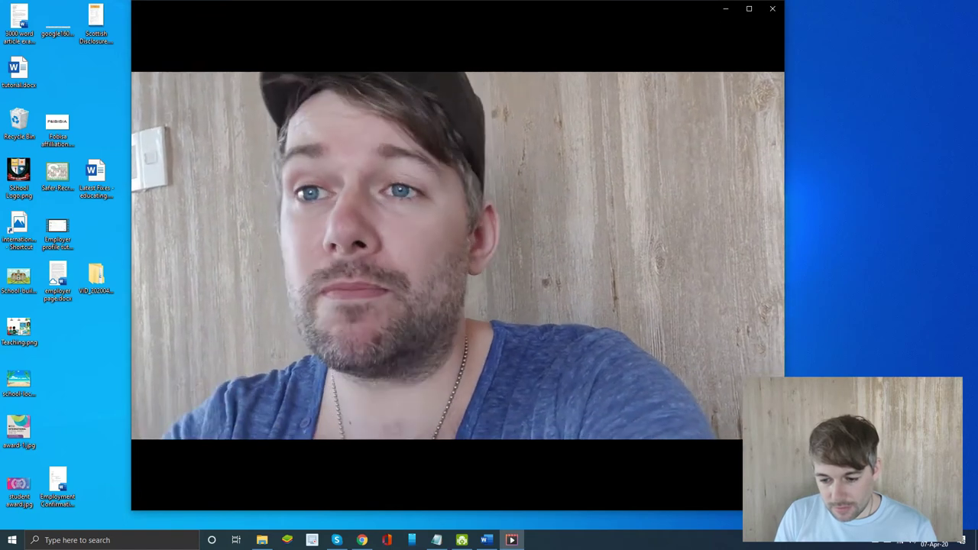
left_click(469, 308)
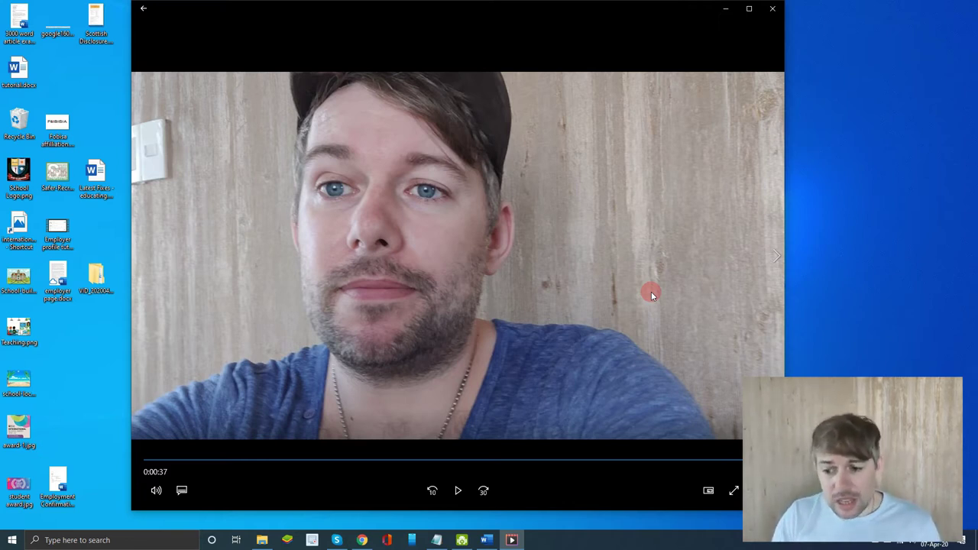
- Switch to the second recording VID_20200402_163046 and pause it at 0:00:03
left_click(724, 11)
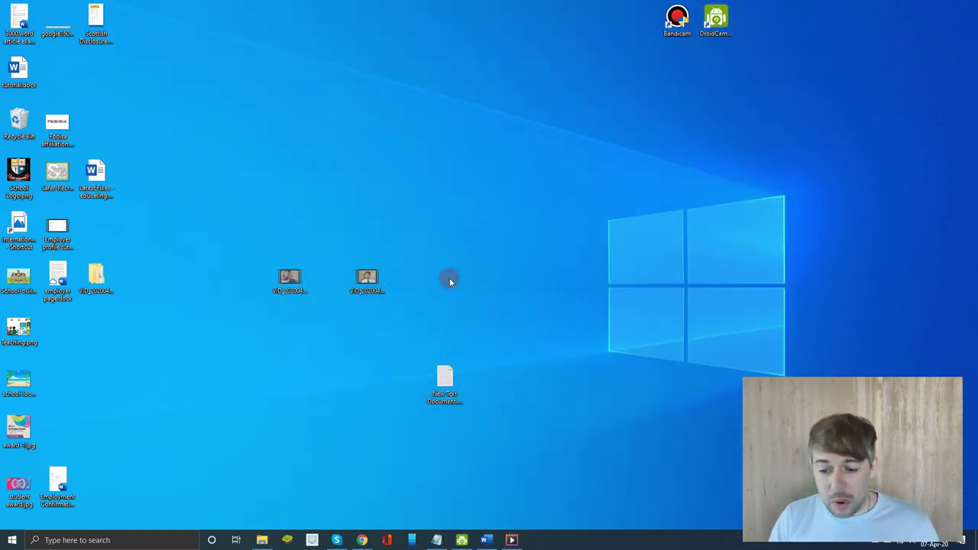
double_click(377, 287)
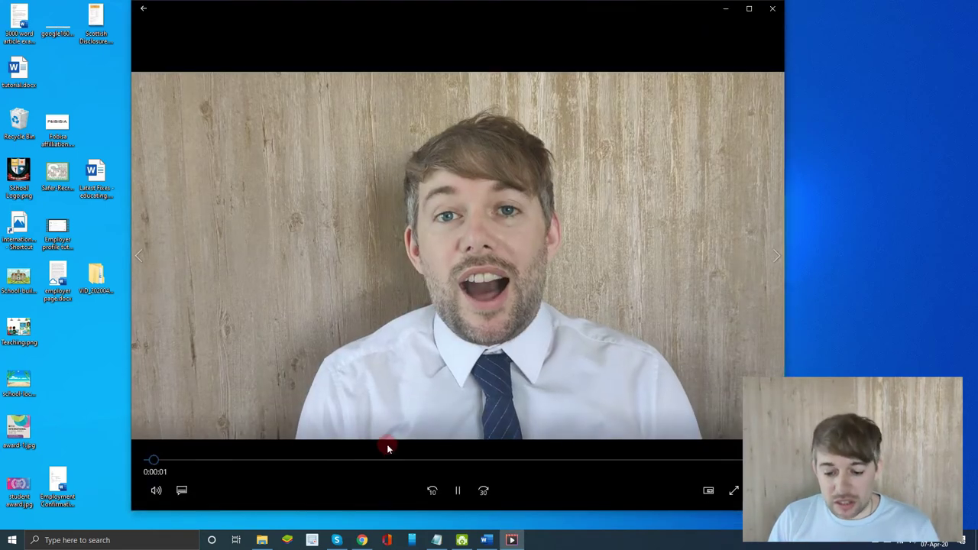
left_click(457, 492)
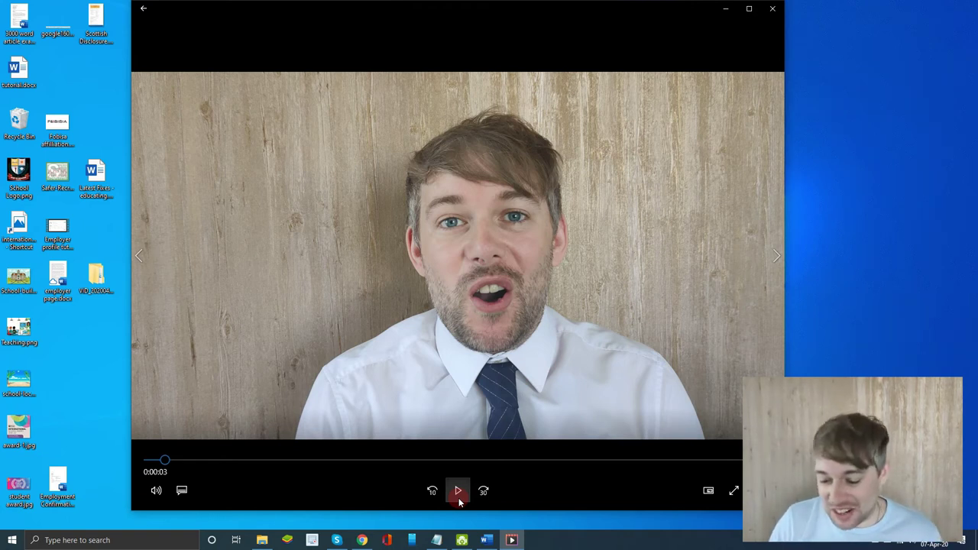
- Play the second recording to about 0:01:00, pause it, and minimise Movies & TV
left_click(458, 493)
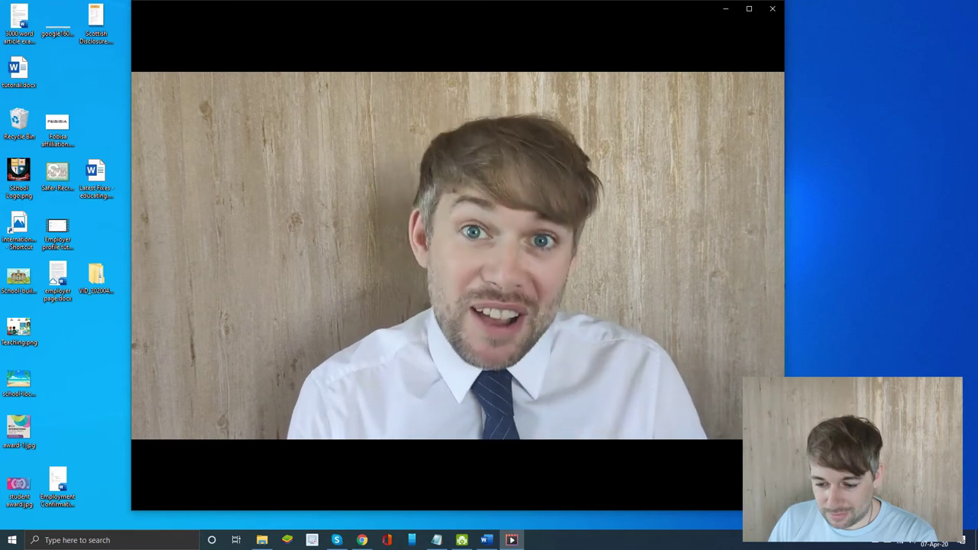
mouse_move(469, 413)
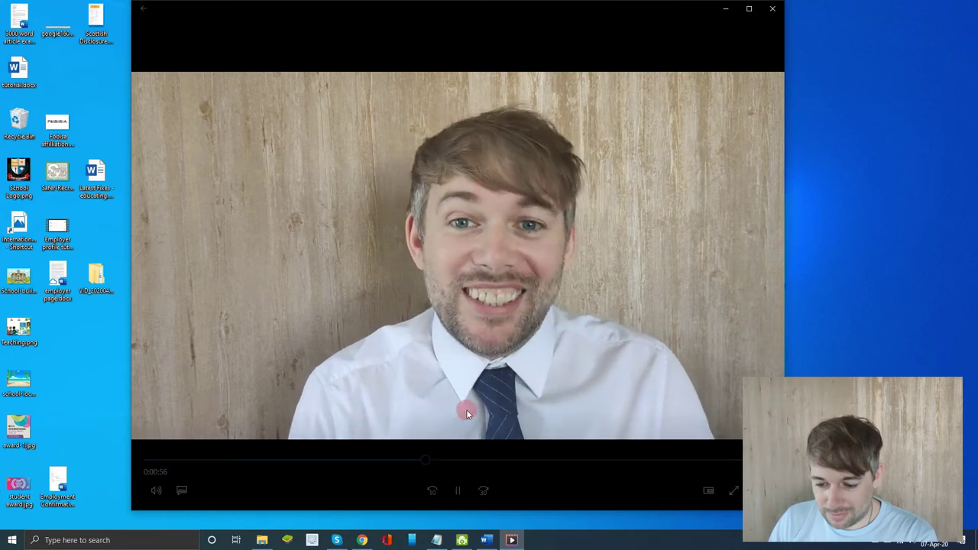
left_click(459, 491)
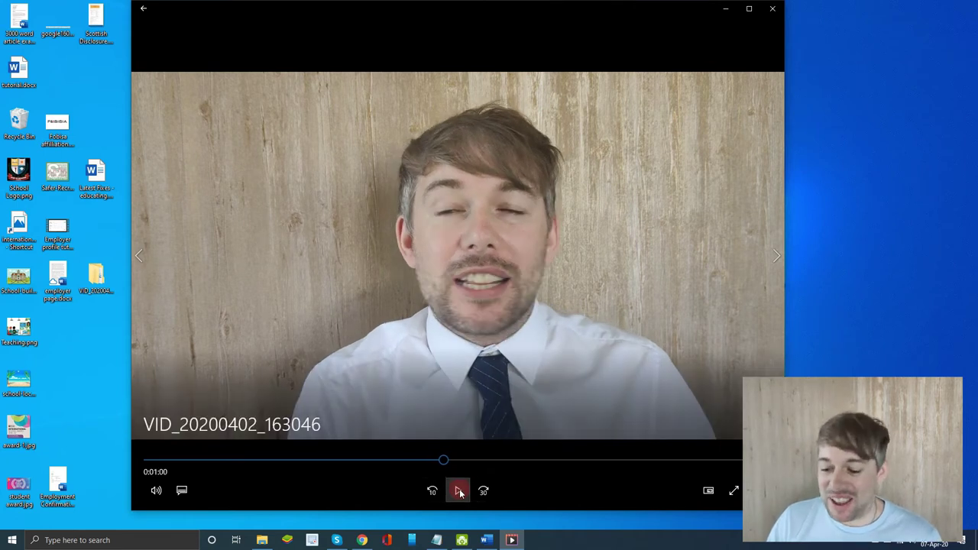
left_click(725, 8)
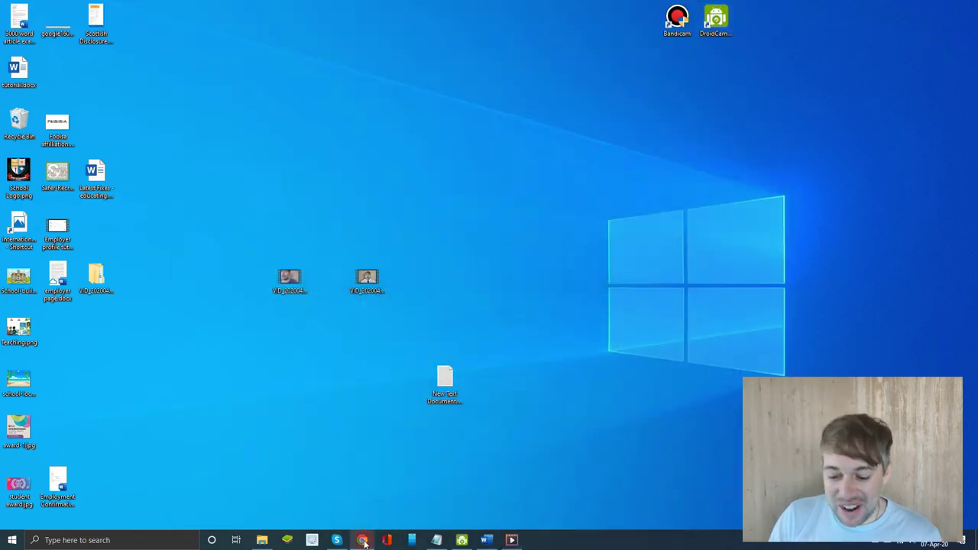
- Restore the Chrome window showing the Educating Abroad home page
mouse_move(364, 537)
left_click(354, 511)
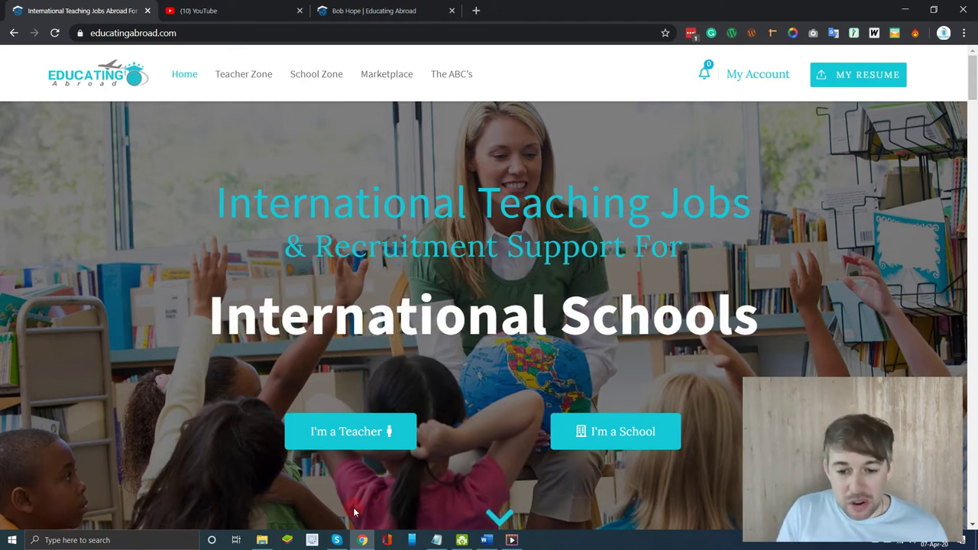
- On the YouTube tab, start a new video upload from the Create menu
left_click(220, 16)
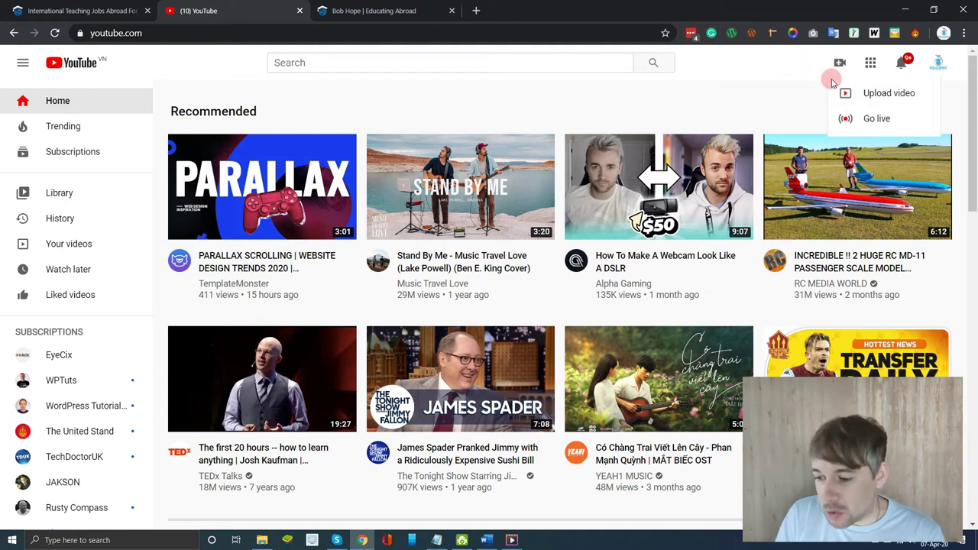
left_click(907, 100)
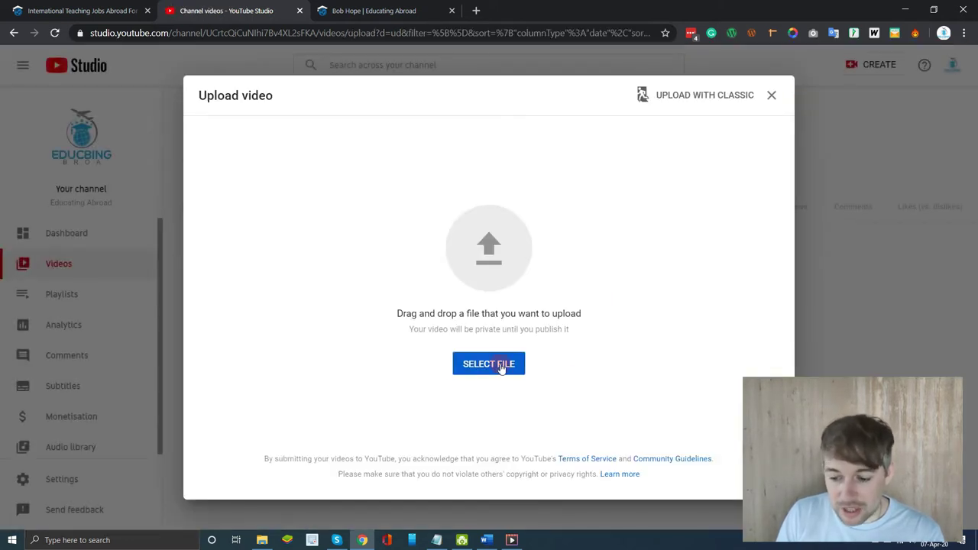
- Upload VID_20200402_163046.mp4 from the Desktop to YouTube Studio
left_click(501, 366)
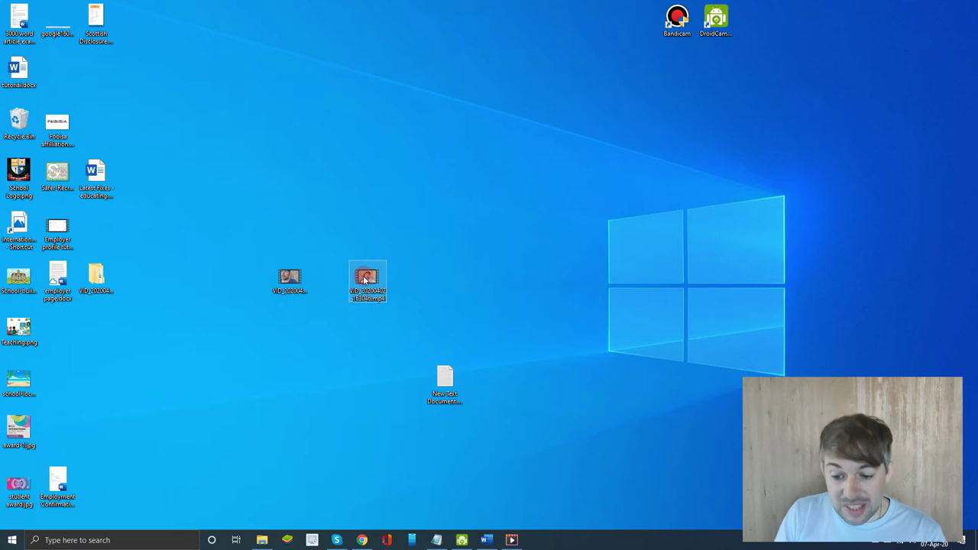
double_click(369, 279)
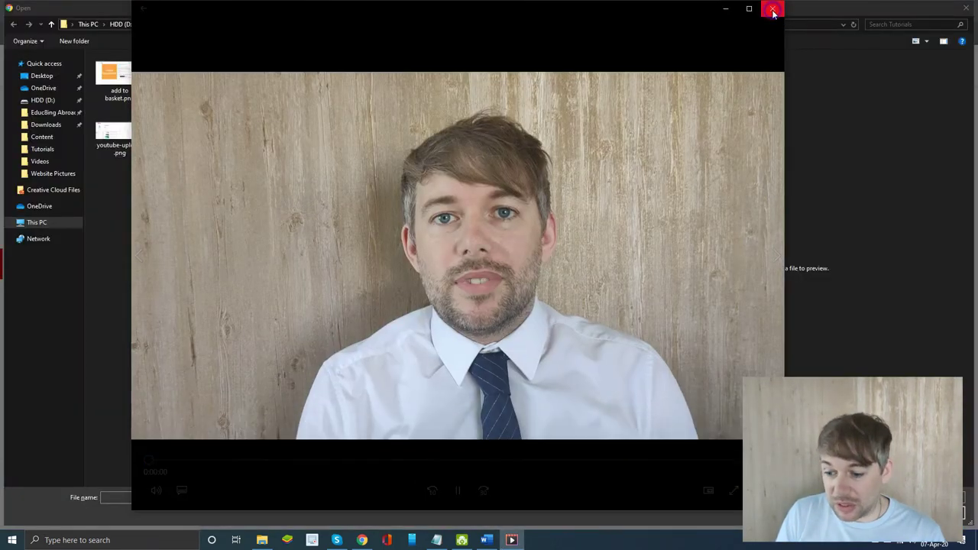
left_click(773, 8)
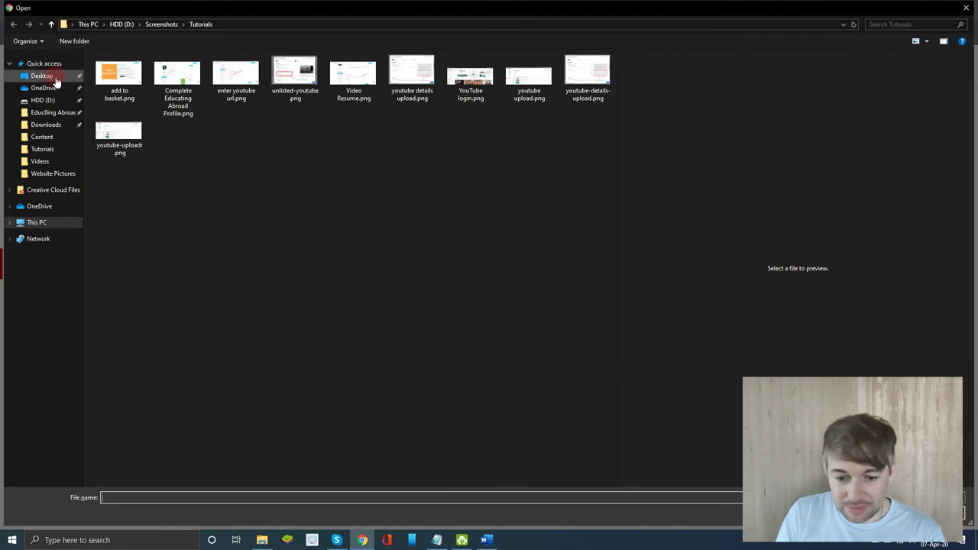
left_click(50, 76)
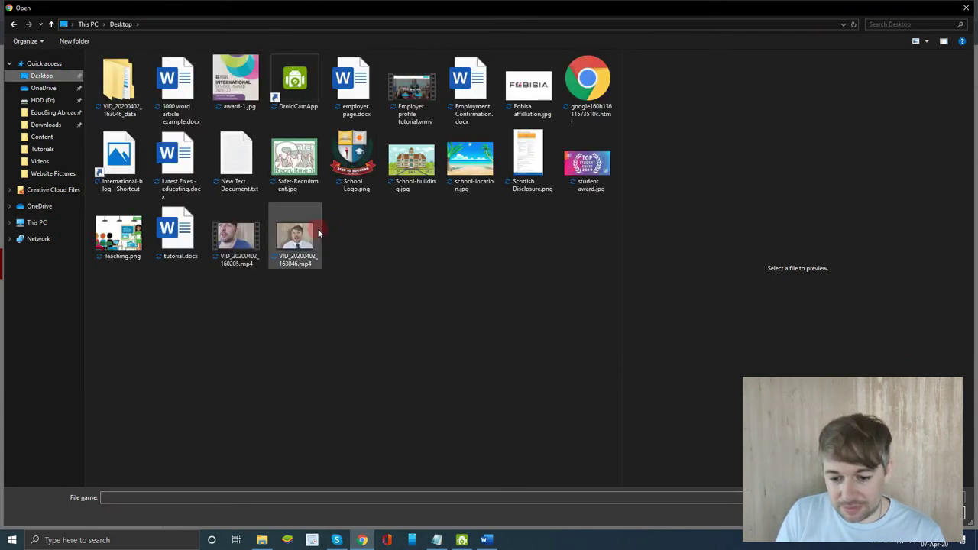
left_click(318, 230)
left_click(890, 516)
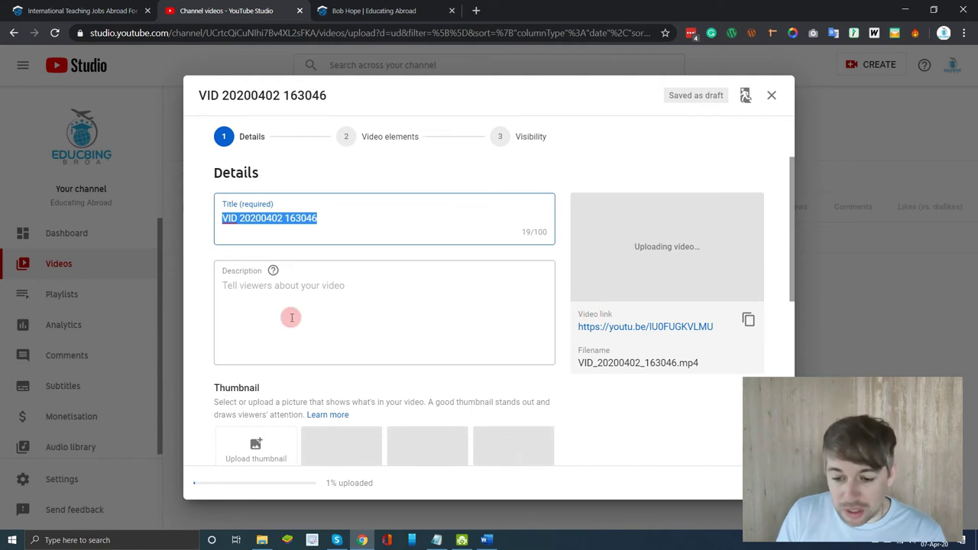
- Replace the default title with the presenter's name plus 'My Teacher Video Resume'
left_click(368, 227)
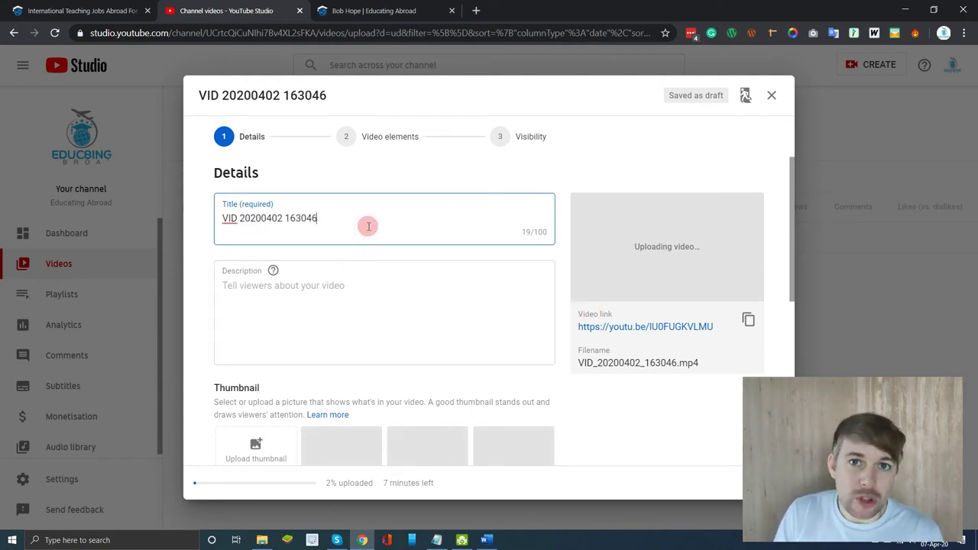
triple_click(366, 230)
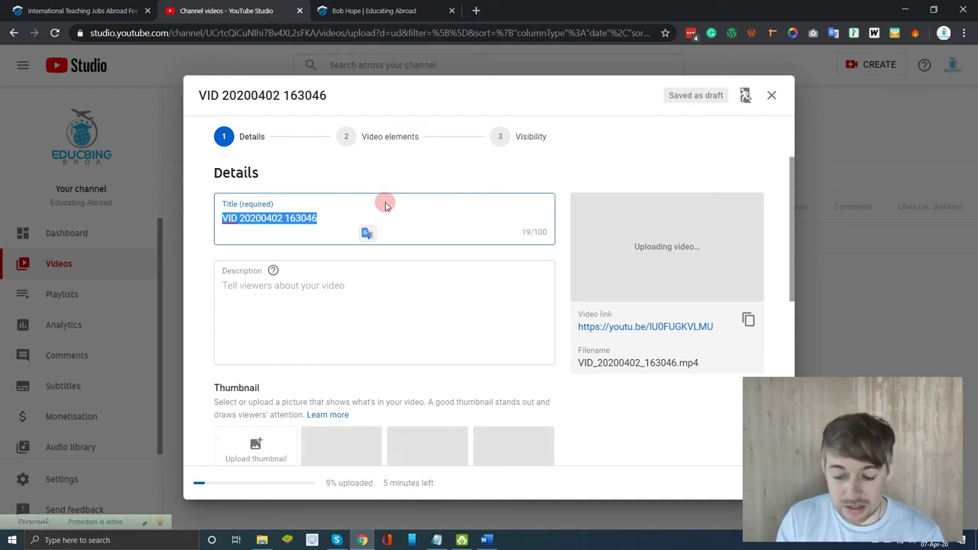
type("Michael R")
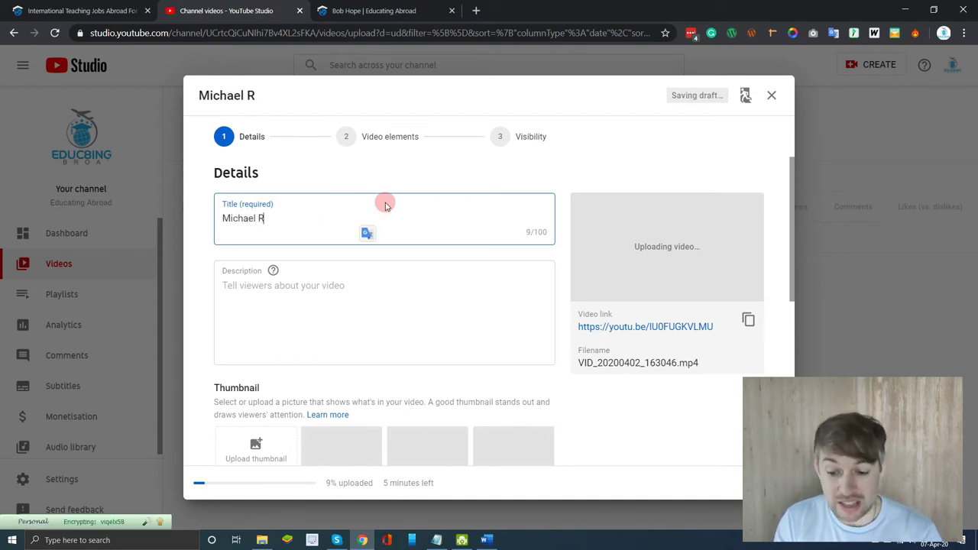
type("oche --  My V")
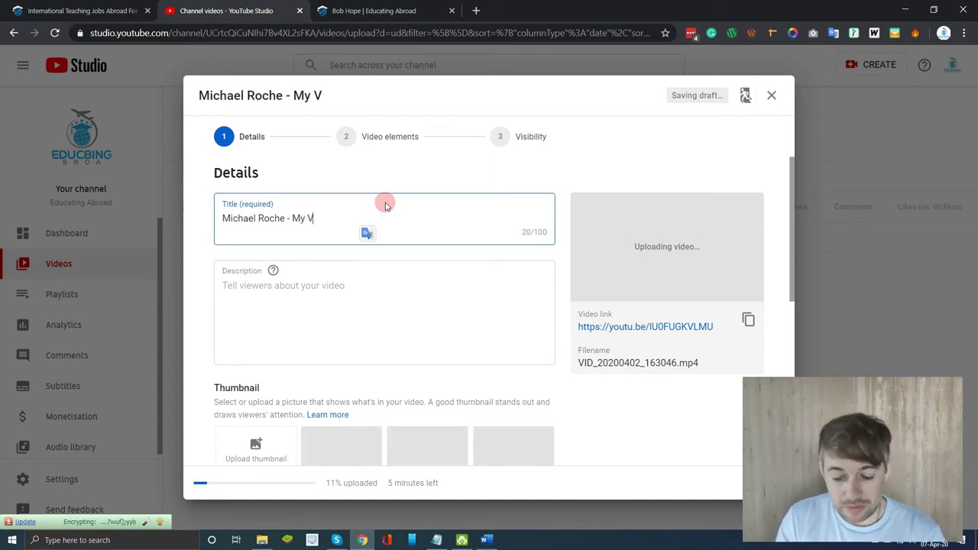
key("BackSpace")
type("Teac")
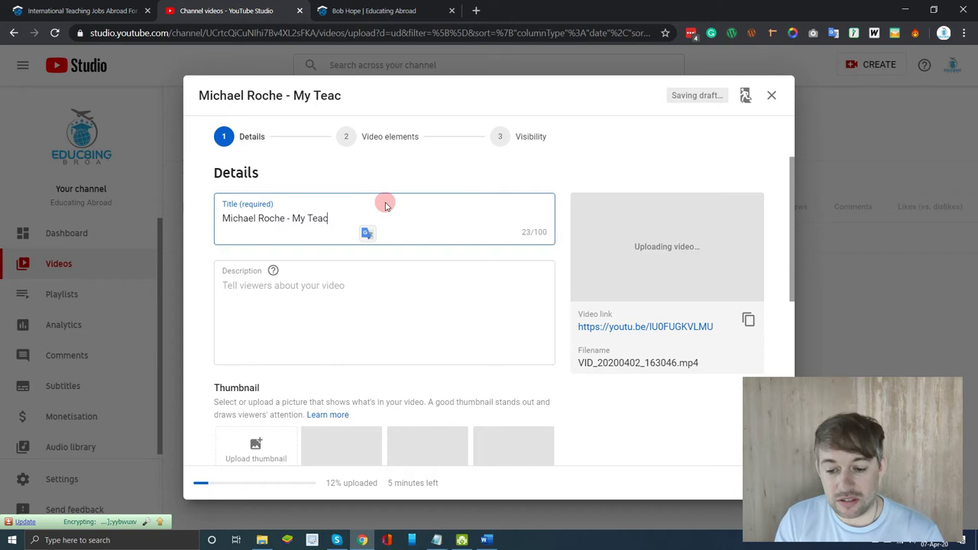
type("her Video Reums")
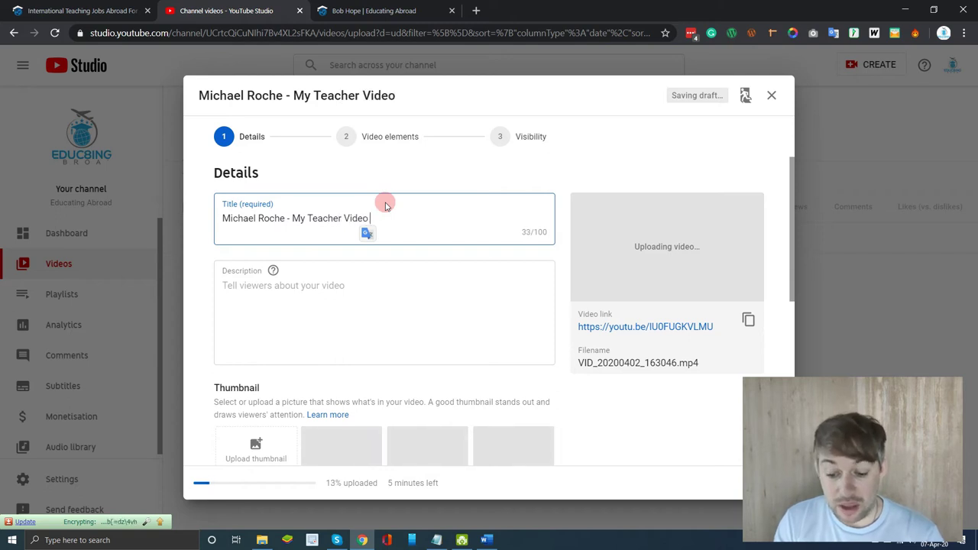
key("BackSpace")
key("BackSpace")
key("BackSpace")
type("sue")
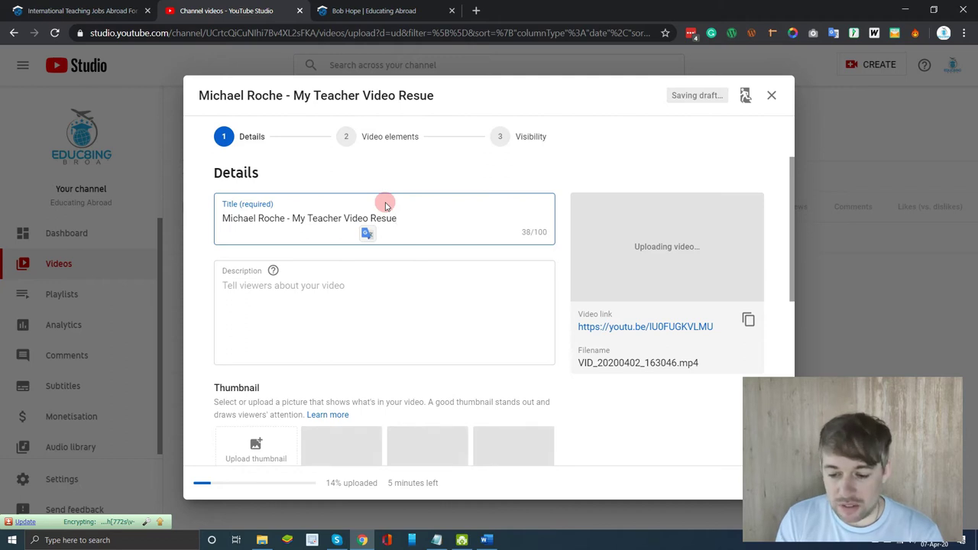
key("BackSpace")
type("mme")
key("BackSpace")
key("BackSpace")
type("e")
- Set the video's audience to not made for kids while the upload finishes
scroll(452, 298, "down", 1)
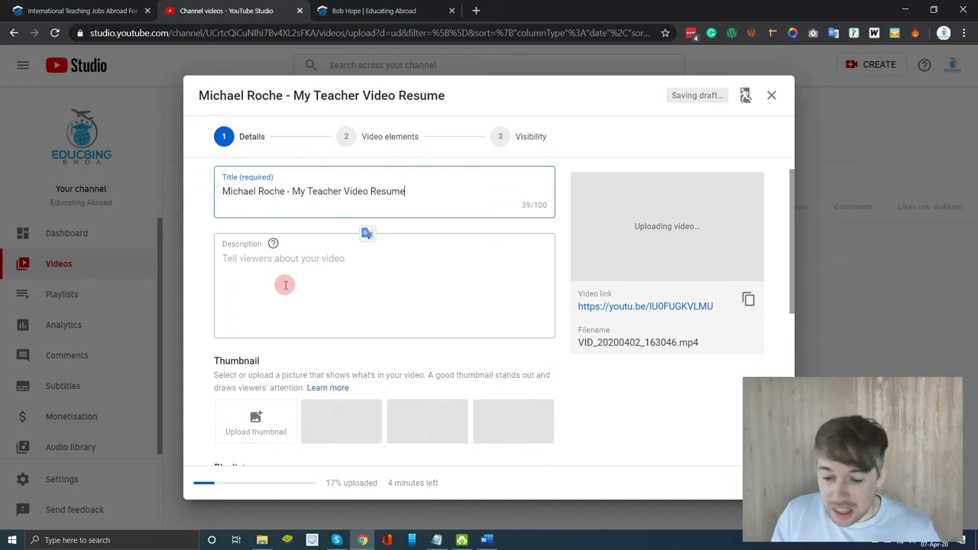
scroll(285, 285, "down", 1)
scroll(417, 369, "down", 2)
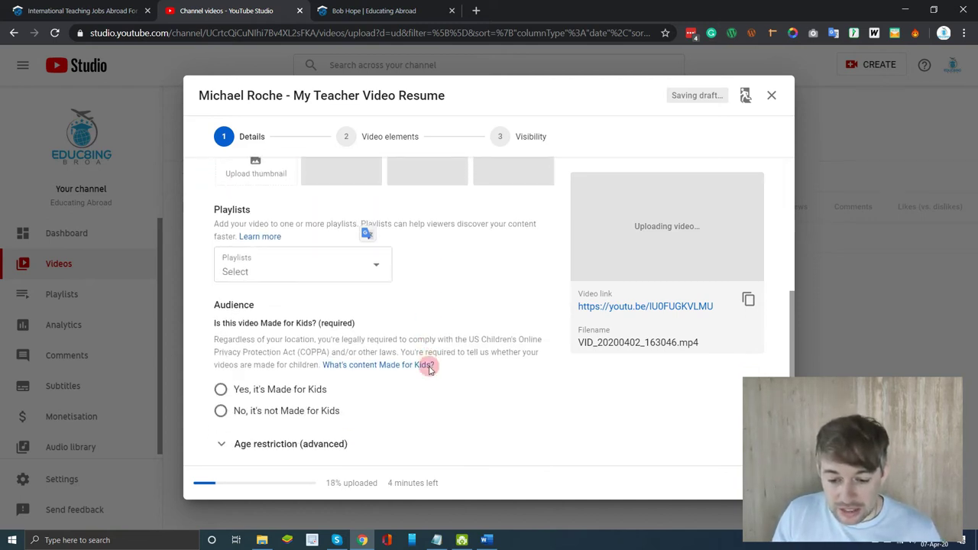
scroll(272, 314, "down", 1)
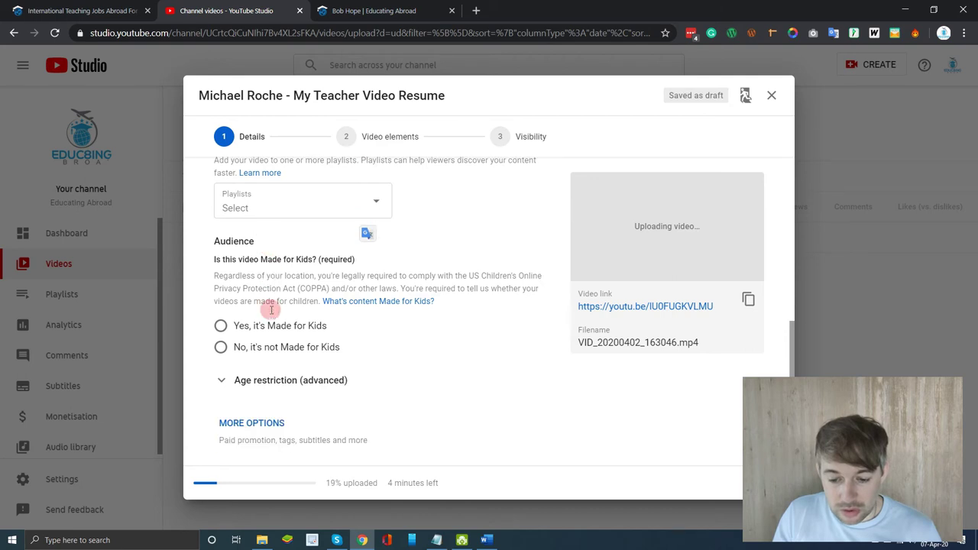
left_click(220, 347)
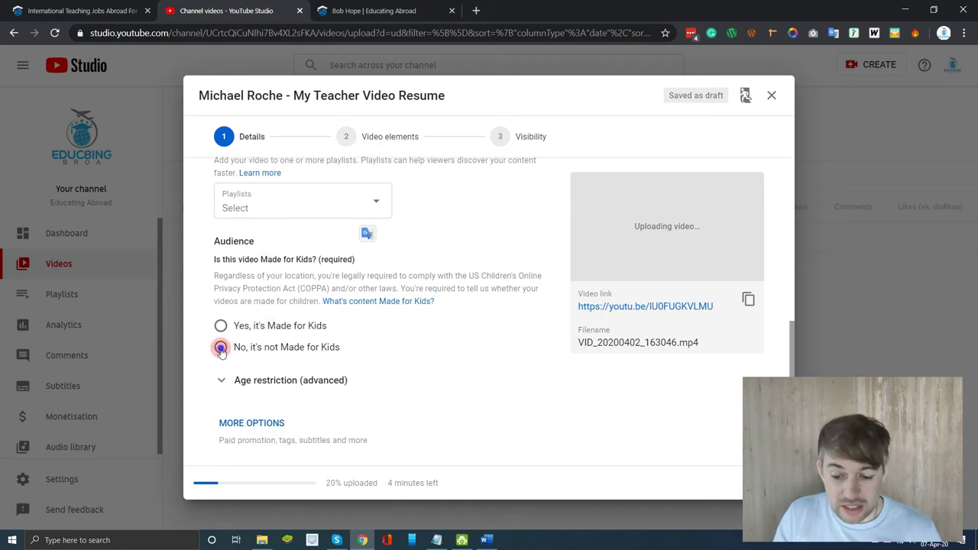
left_click(473, 372)
scroll(475, 373, "up", 3)
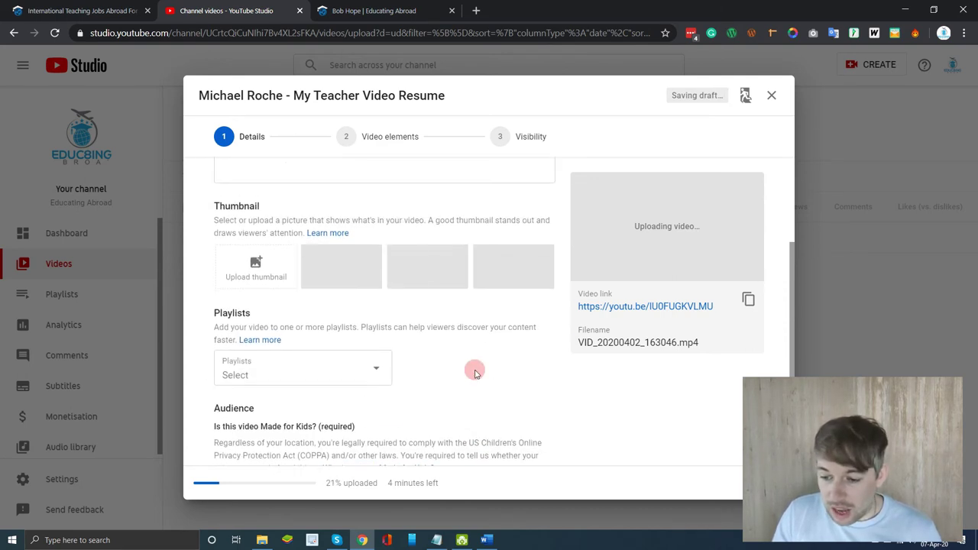
scroll(474, 372, "down", 3)
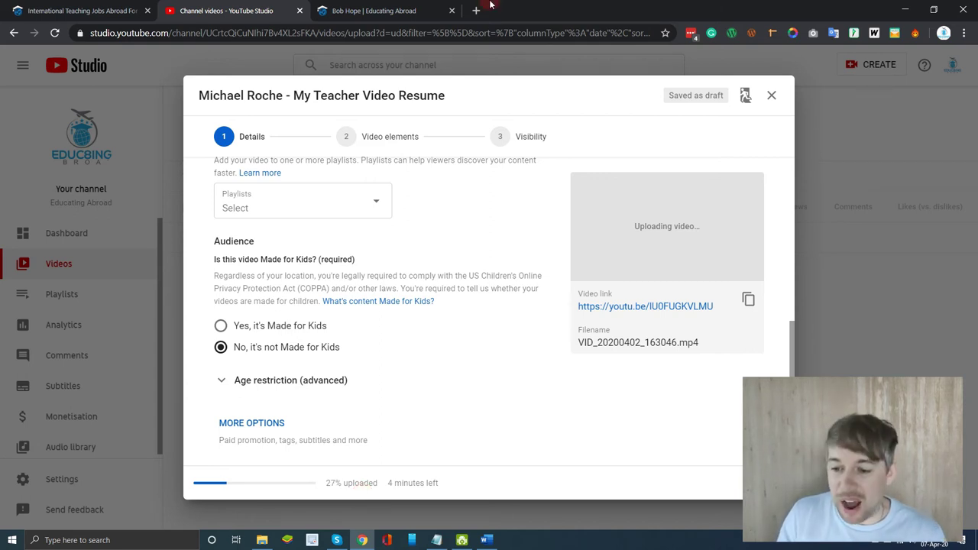
left_click(535, 13)
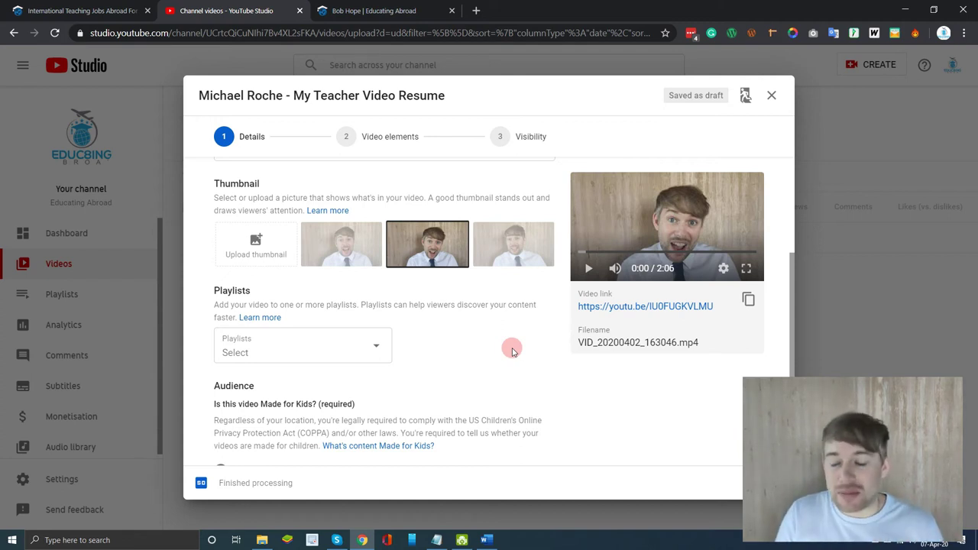
- Choose the first suggested frame as the thumbnail after trying the third
left_click(348, 256)
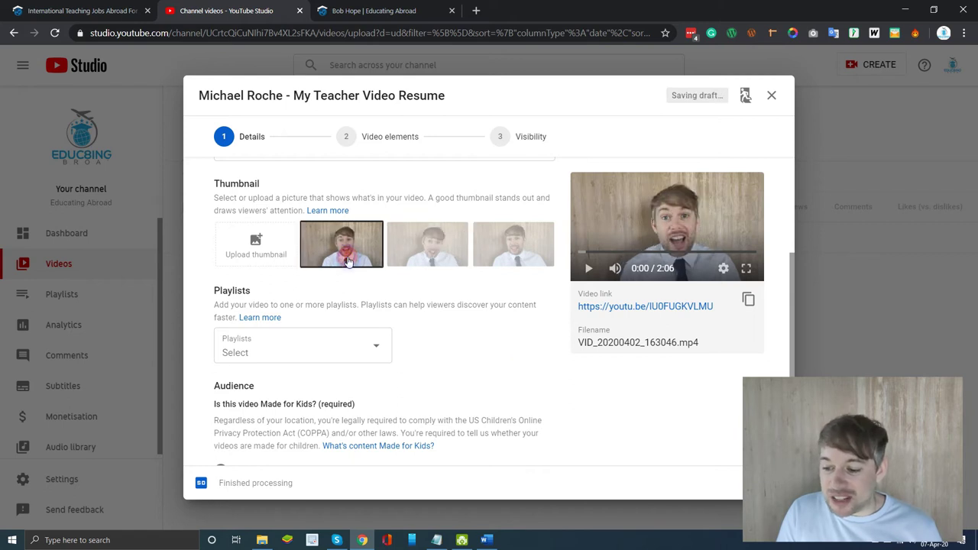
left_click(513, 258)
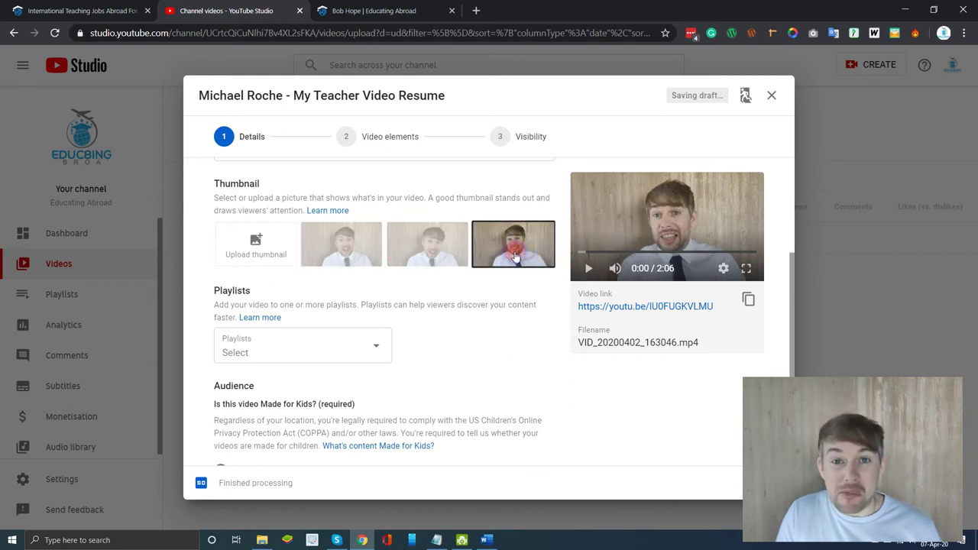
left_click(318, 249)
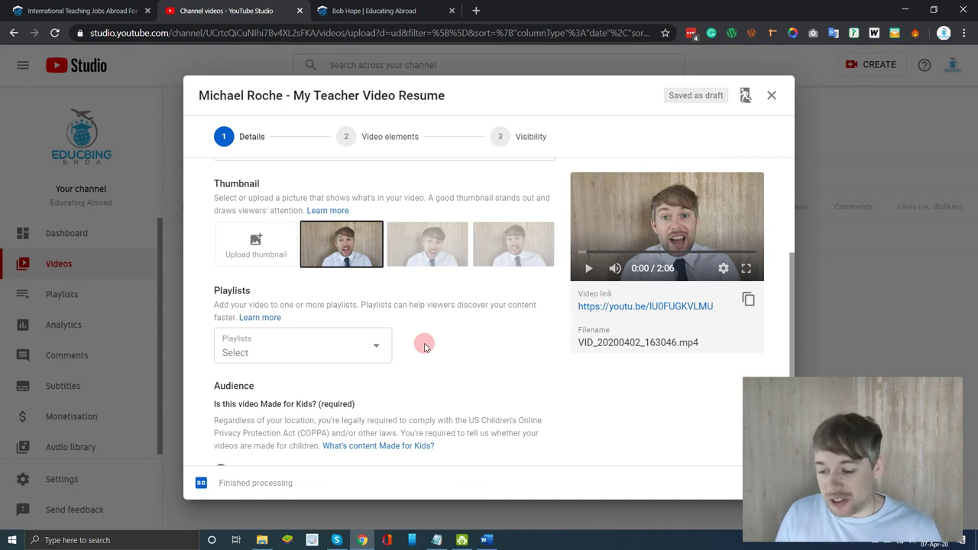
scroll(498, 395, "down", 1)
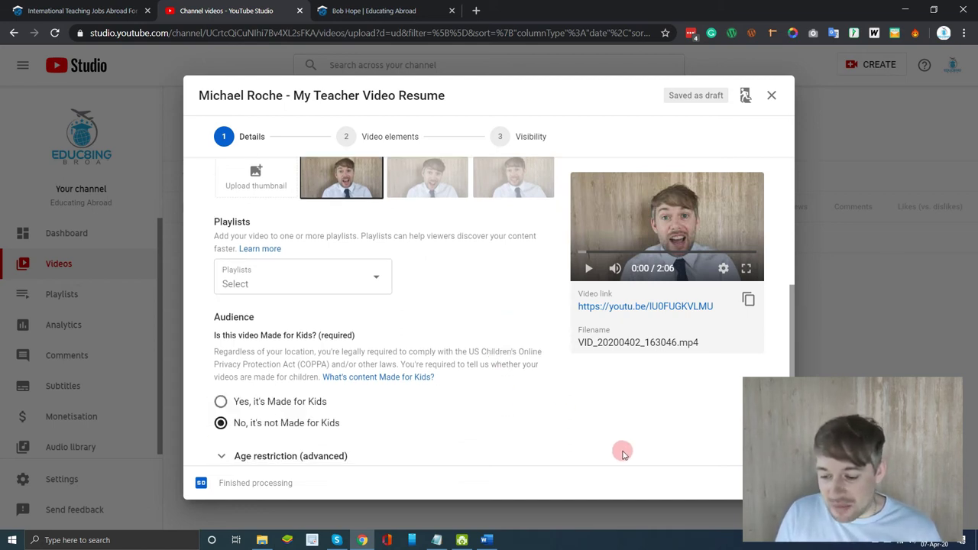
- Advance past Video elements and publish the resume with Unlisted visibility
left_click(727, 488)
left_click(597, 412)
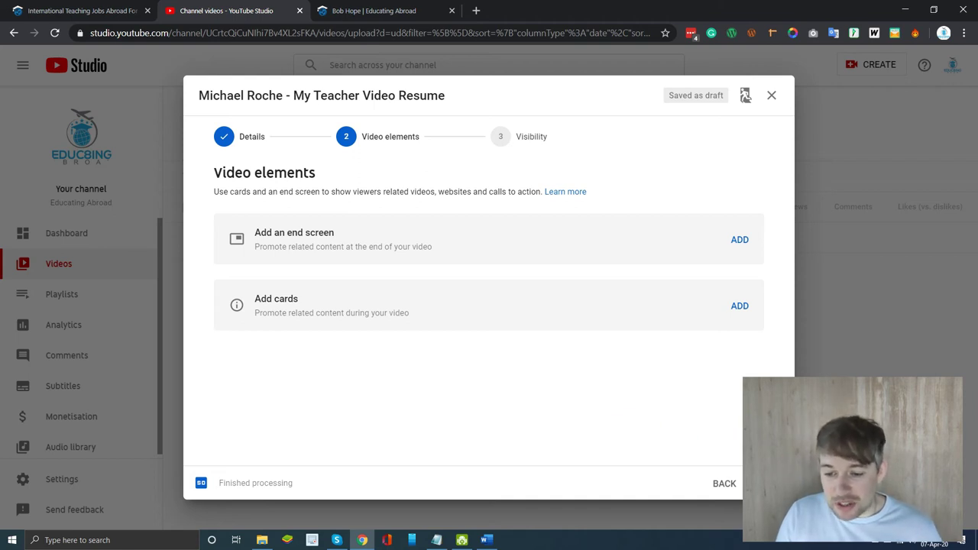
left_click(764, 483)
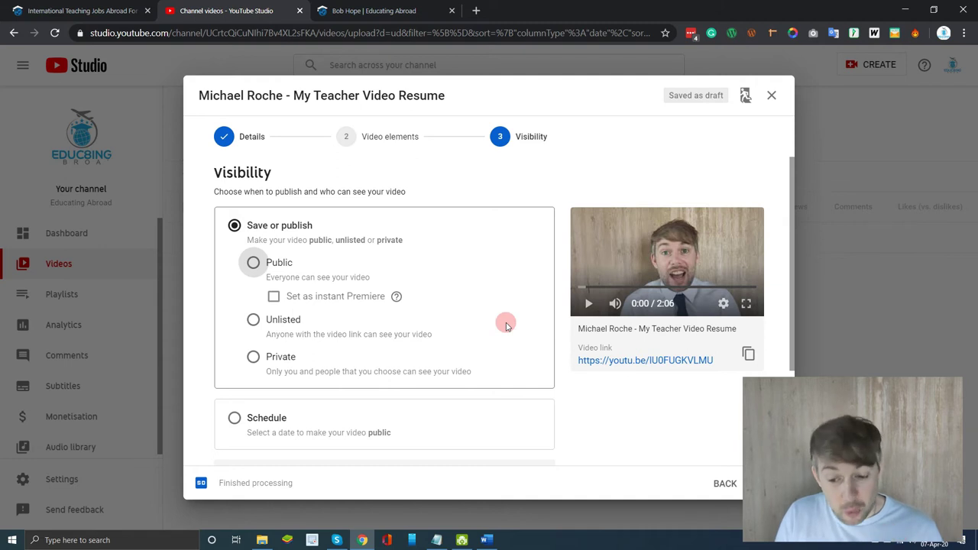
left_click(254, 326)
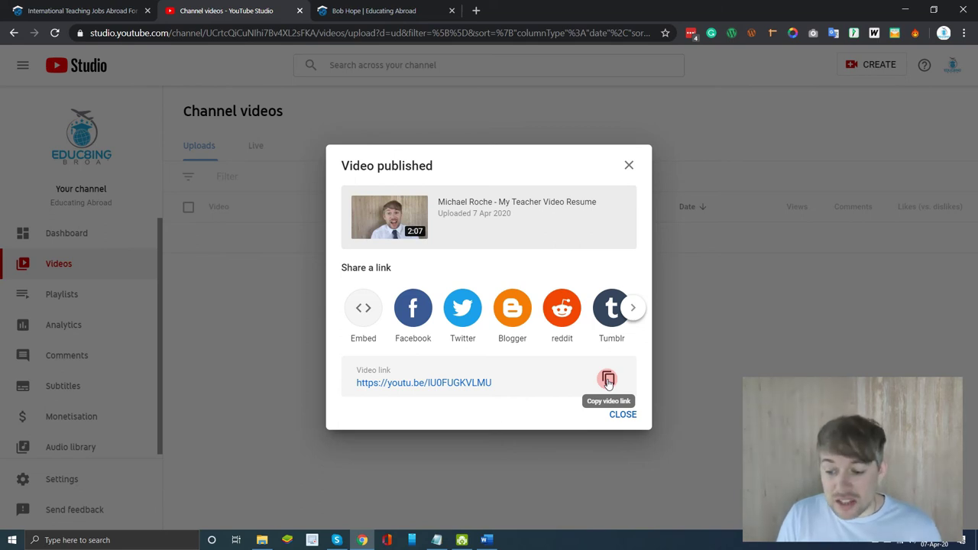
- Copy the video's youtu.be link into the Notepad document, then return to Chrome
left_click(608, 380)
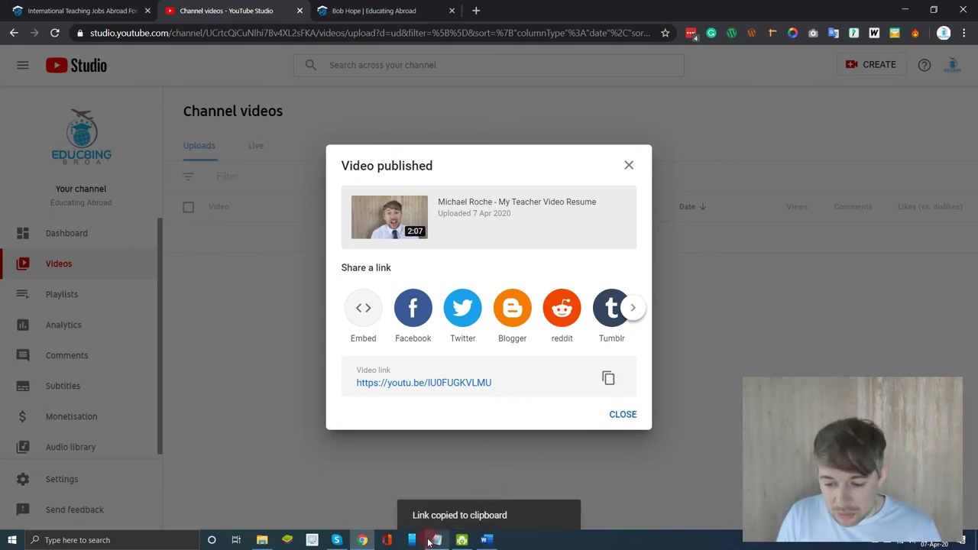
mouse_move(433, 540)
left_click(432, 489)
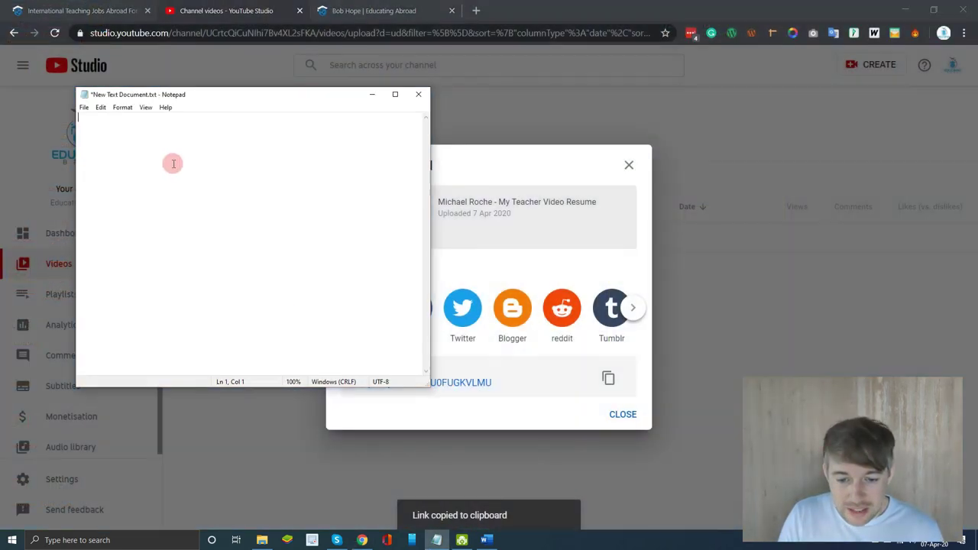
right_click(152, 126)
left_click(173, 176)
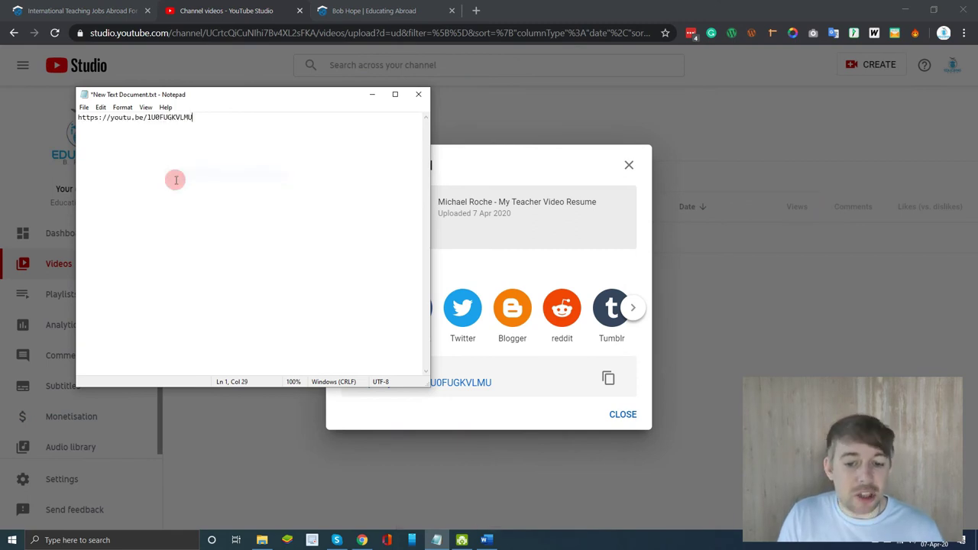
left_click(731, 307)
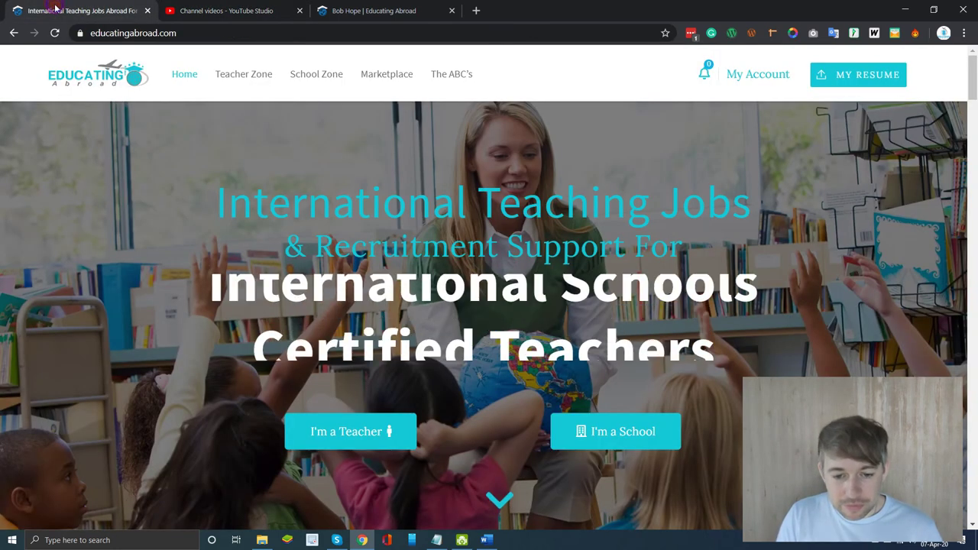
- Go to the Educating Abroad tab and open My Resume from the My Account menu
left_click(55, 10)
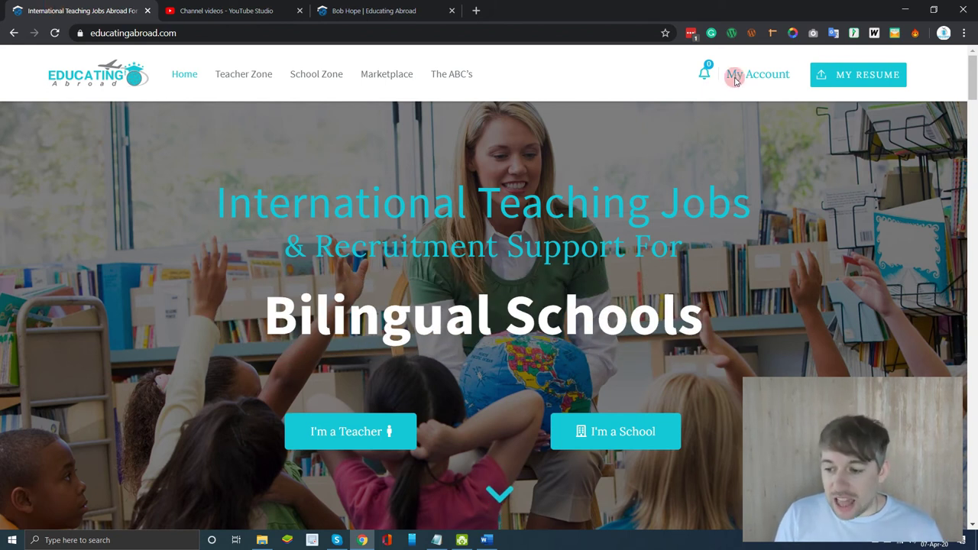
mouse_move(757, 84)
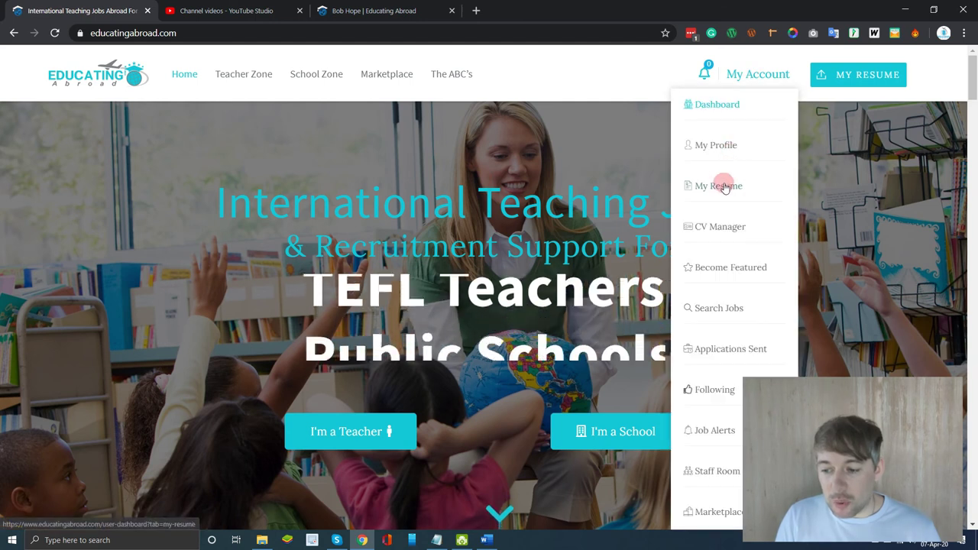
left_click(722, 187)
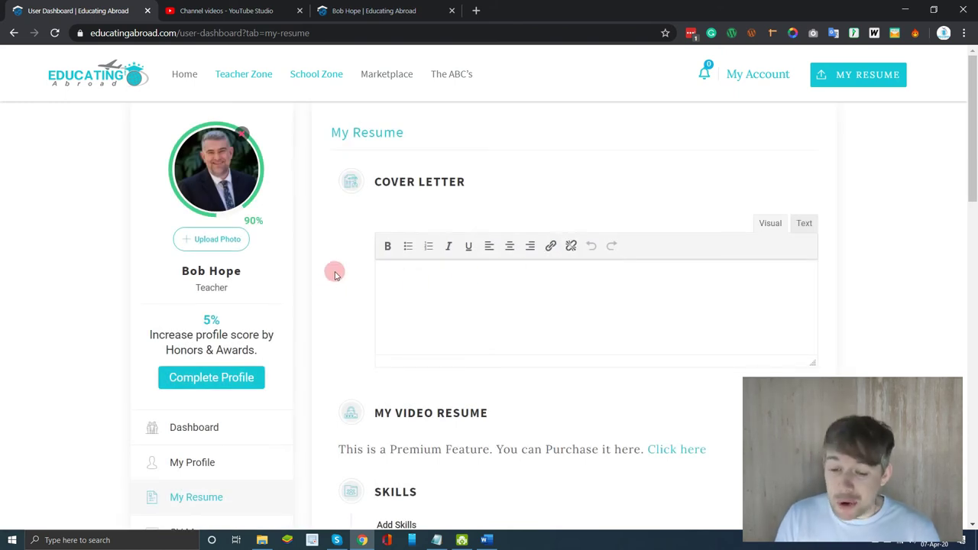
scroll(335, 274, "down", 3)
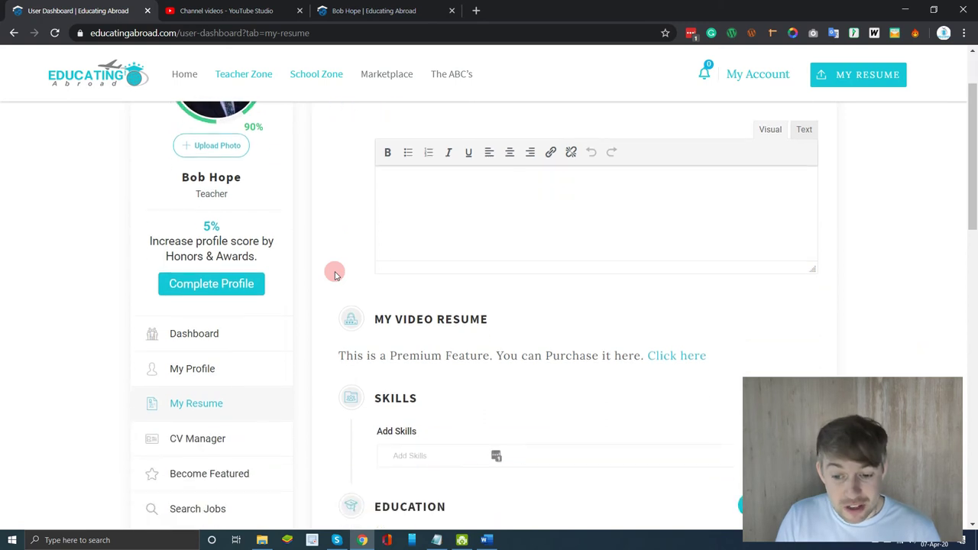
scroll(335, 274, "up", 1)
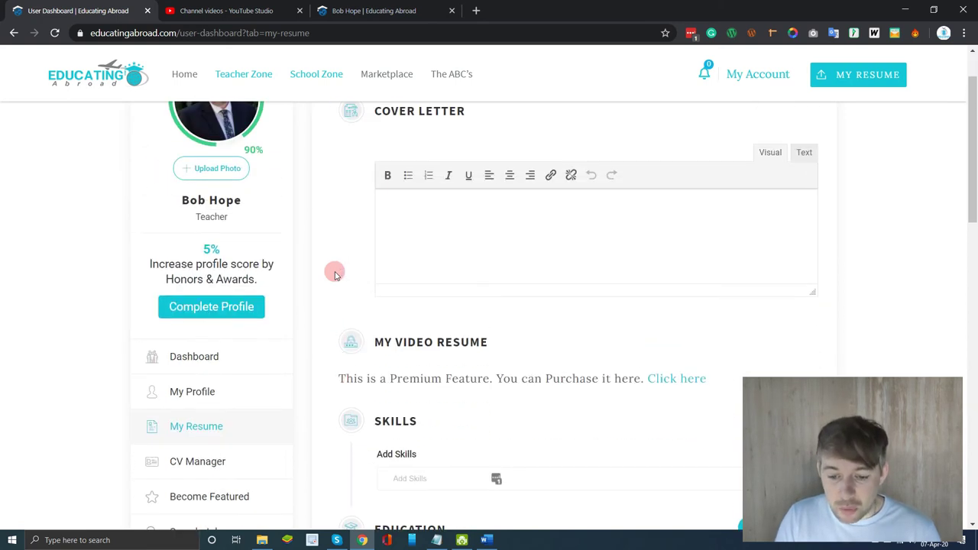
scroll(334, 272, "down", 2)
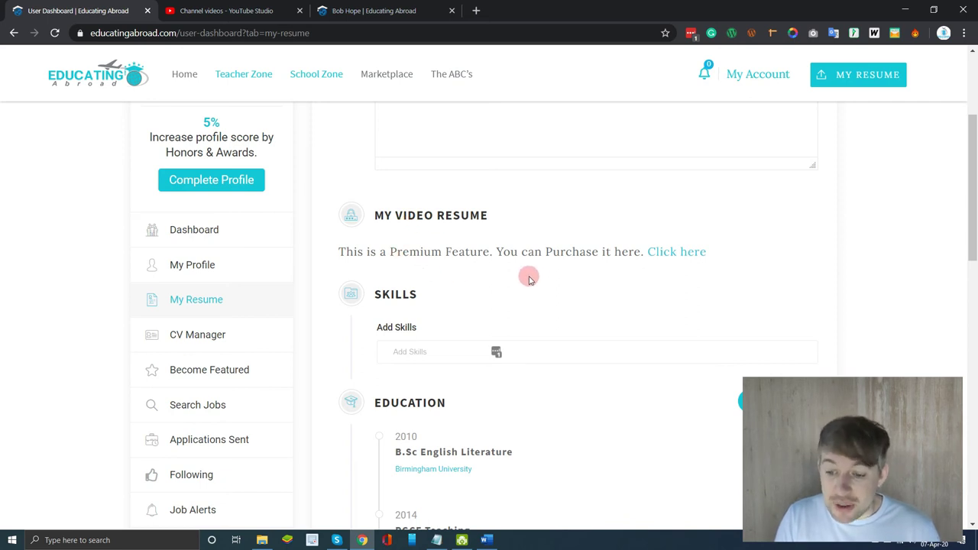
- Open the Candidate Video Resume product from My Video Resume and add it to the basket at $4.99
left_click(674, 255)
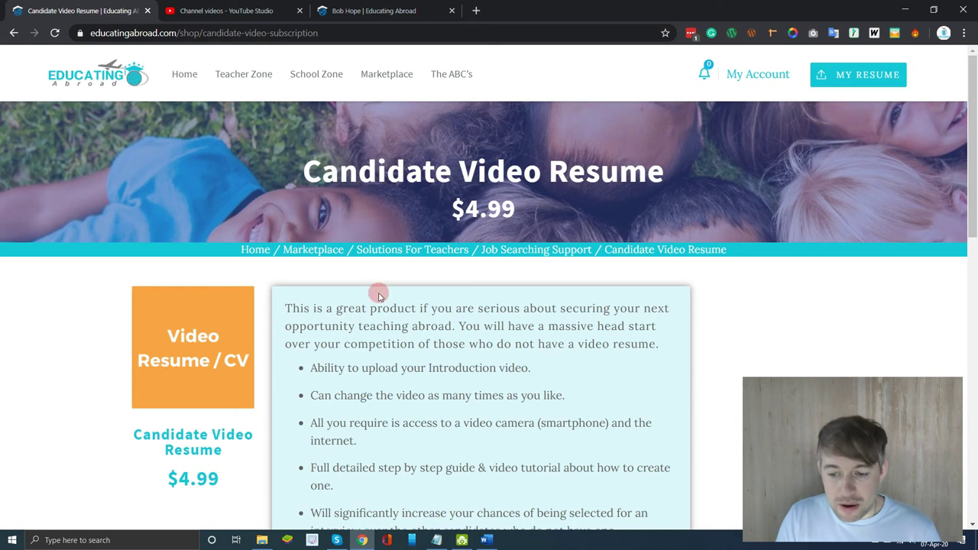
scroll(408, 339, "down", 1)
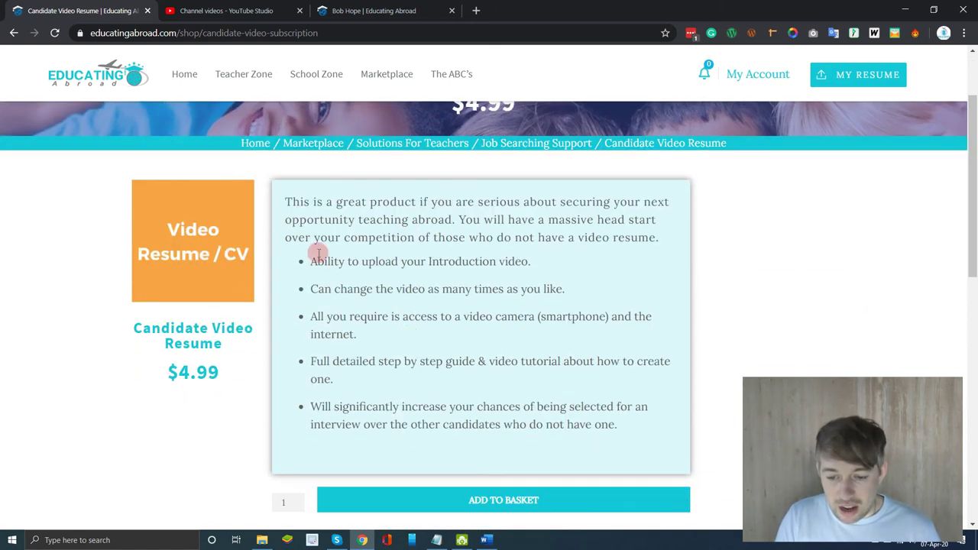
scroll(425, 369, "down", 2)
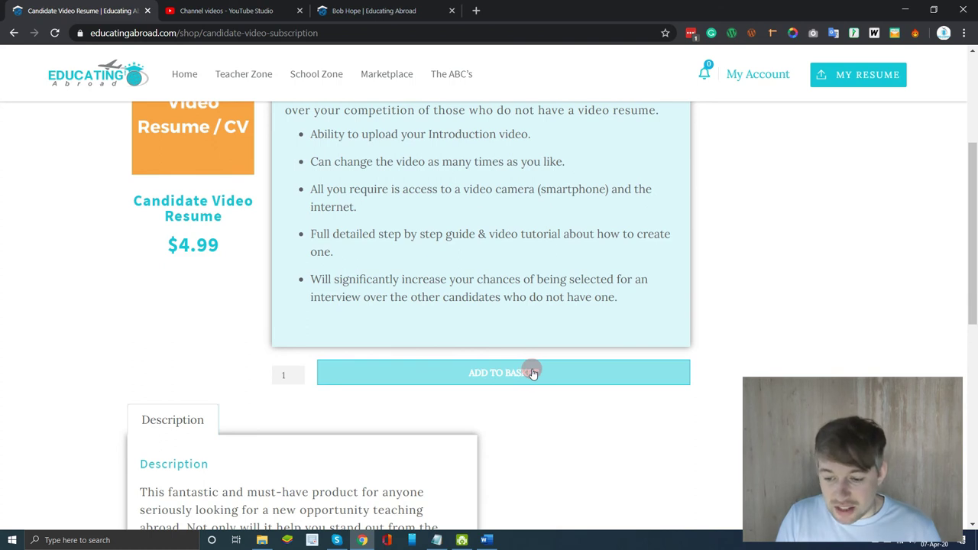
left_click(533, 373)
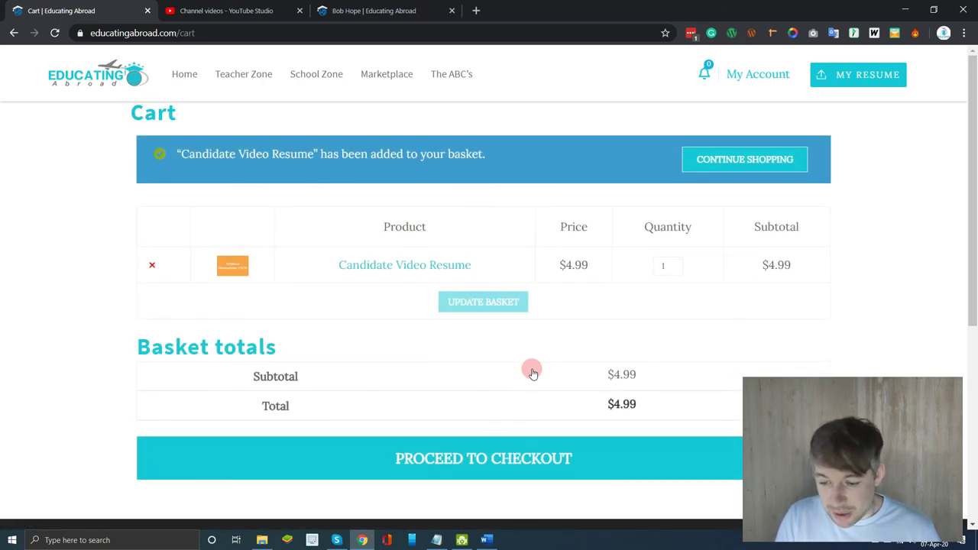
- Proceed to checkout for the $4.99 Candidate Video Resume
left_click(487, 463)
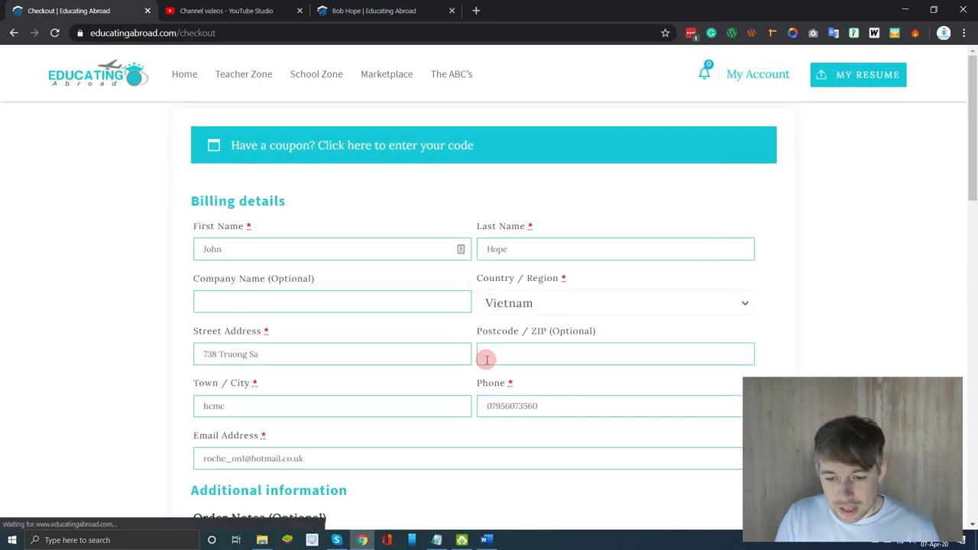
scroll(486, 362, "down", 1)
scroll(486, 361, "down", 4)
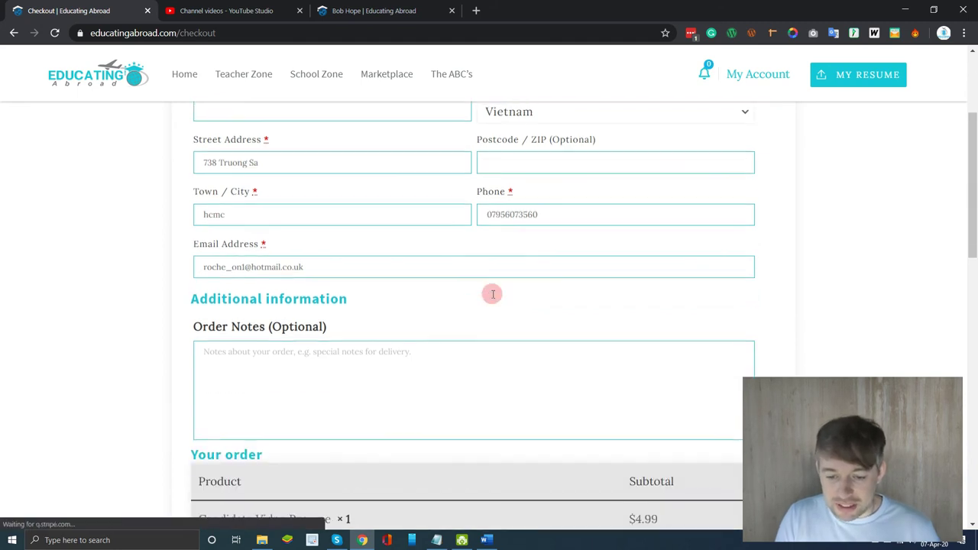
scroll(492, 296, "down", 1)
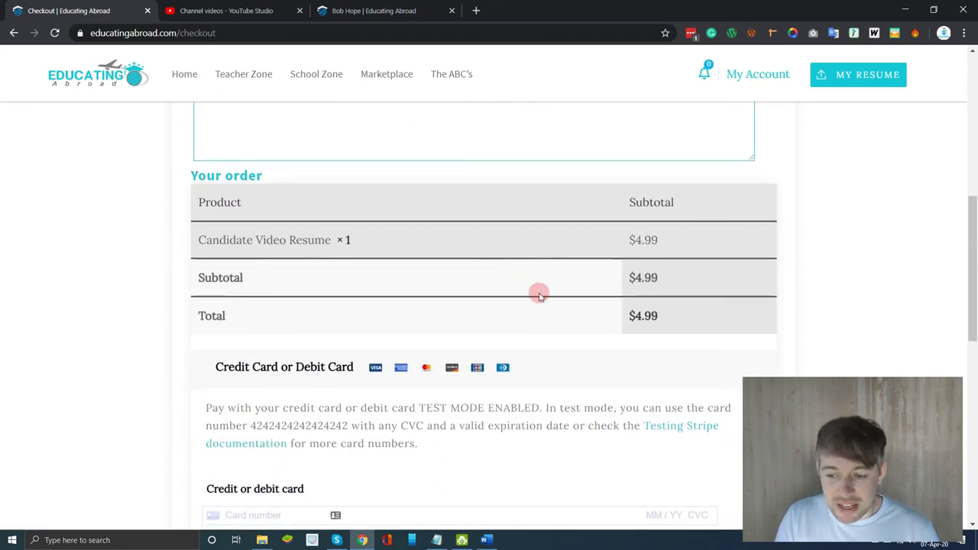
scroll(491, 249, "down", 2)
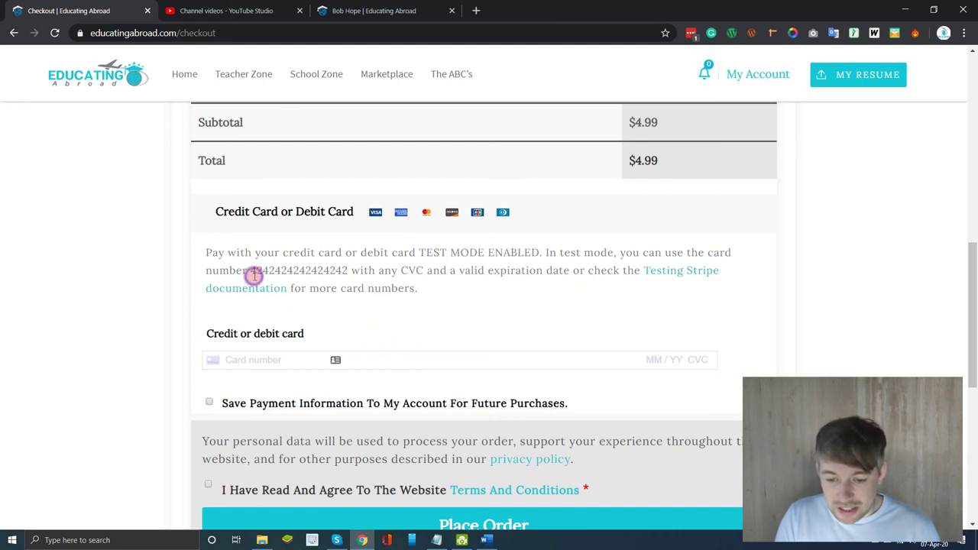
- Copy the page's test card number into the card field and enter expiry 0725
left_click_drag(251, 273, 349, 277)
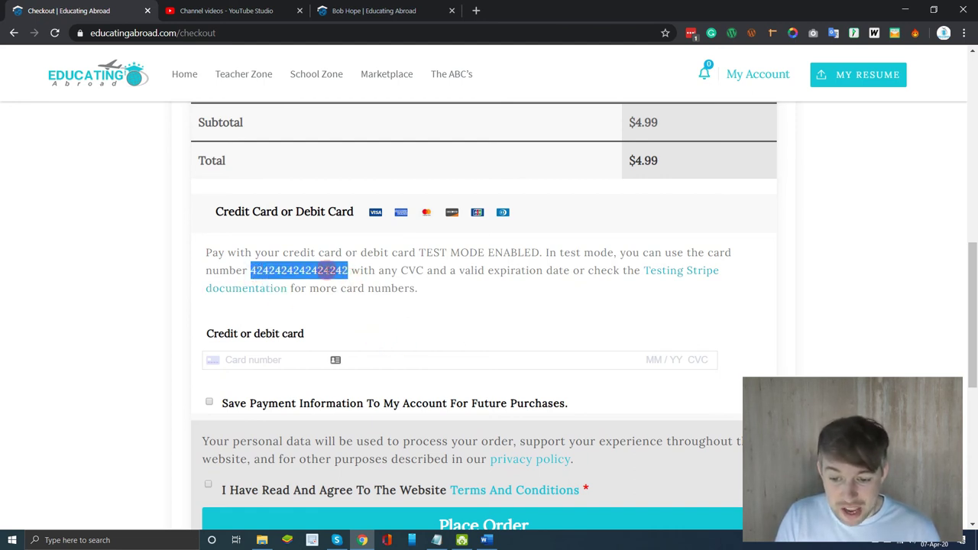
right_click(328, 273)
left_click(348, 280)
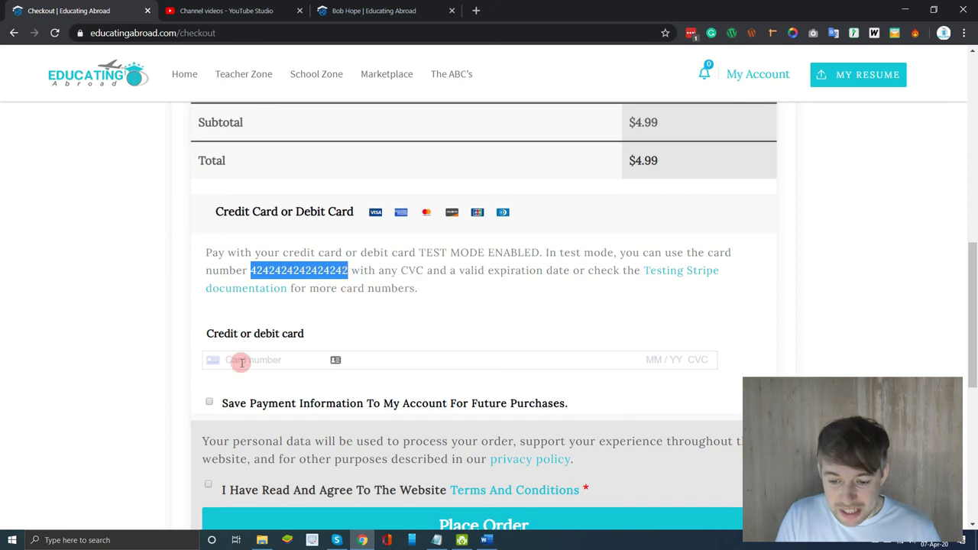
right_click(237, 359)
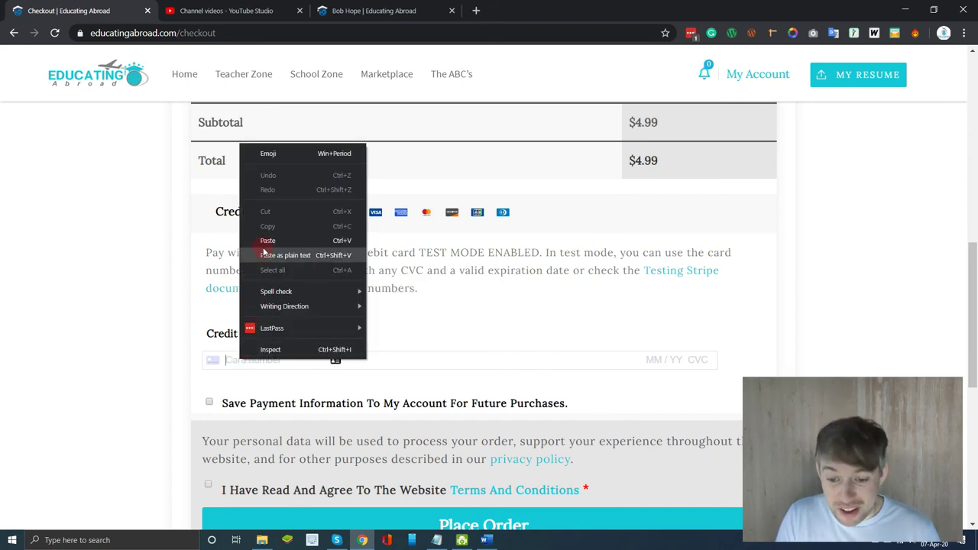
left_click(261, 240)
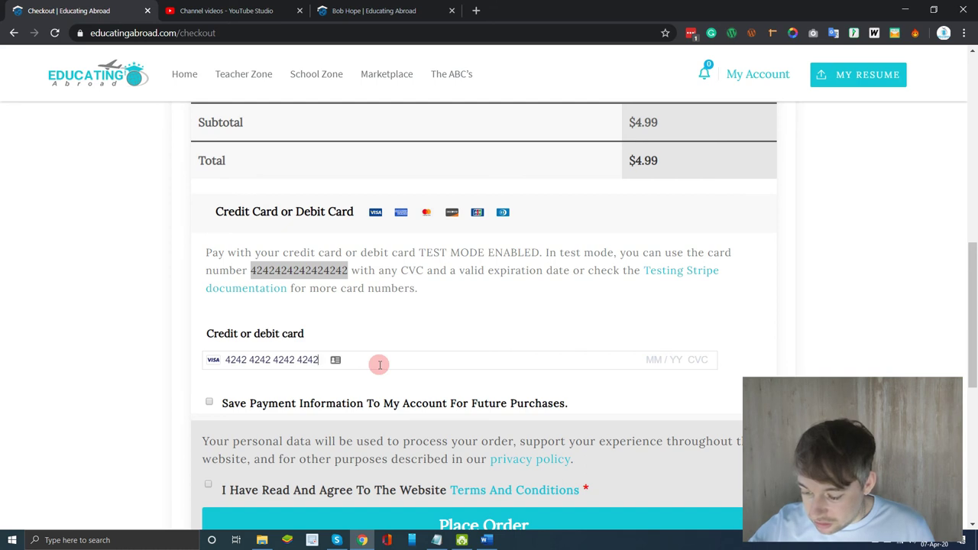
type("0725")
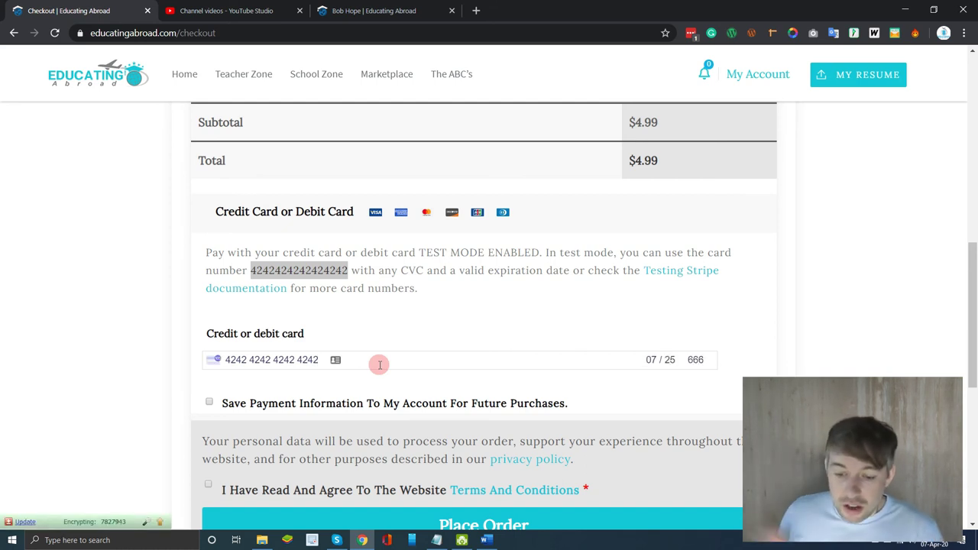
- Accept the terms and conditions and place the $4.99 order
scroll(380, 364, "down", 1)
left_click(208, 427)
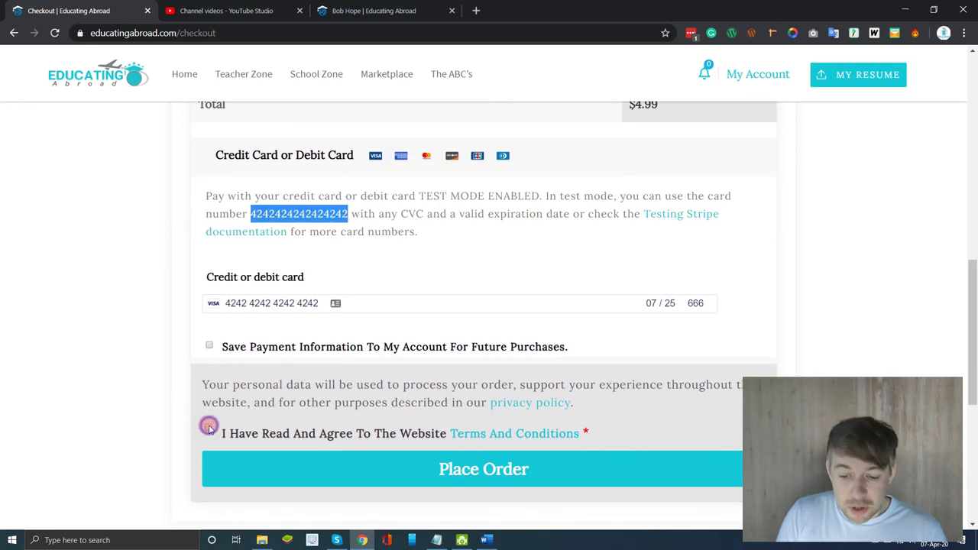
left_click(386, 473)
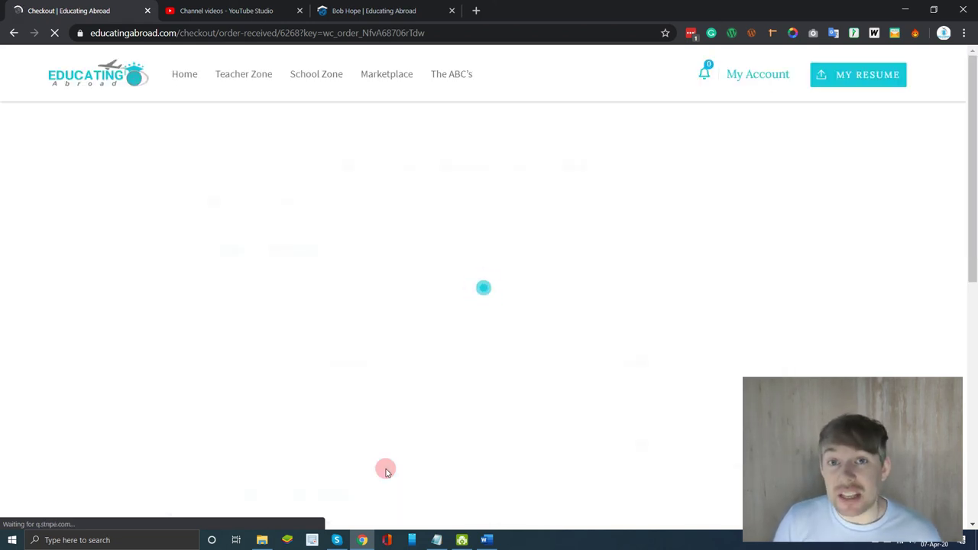
- Review the order-received confirmation for the $4.99 Candidate Video Resume
mouse_move(311, 80)
mouse_move(258, 79)
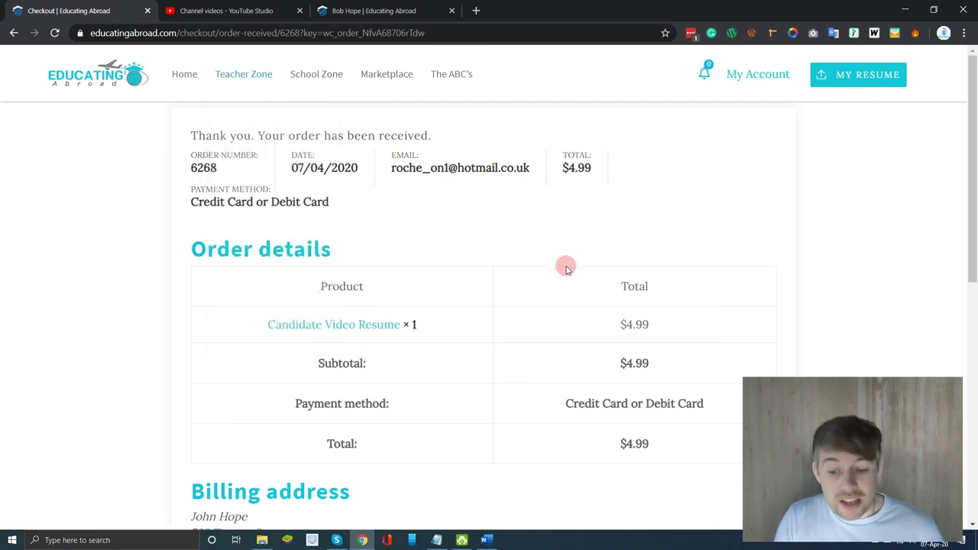
scroll(566, 269, "down", 3)
scroll(565, 265, "up", 3)
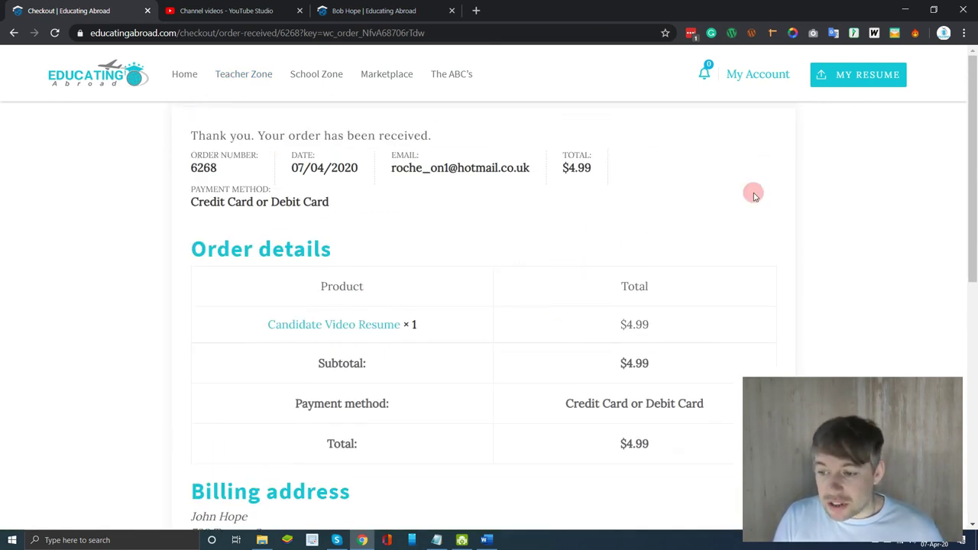
- Return to My Resume via My Account and scroll down to the empty Video URL field
mouse_move(754, 79)
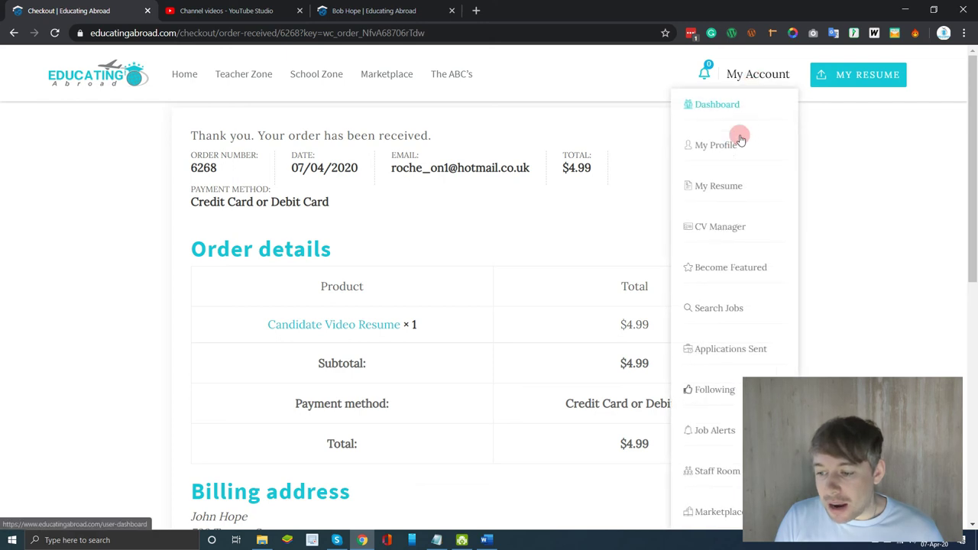
left_click(720, 187)
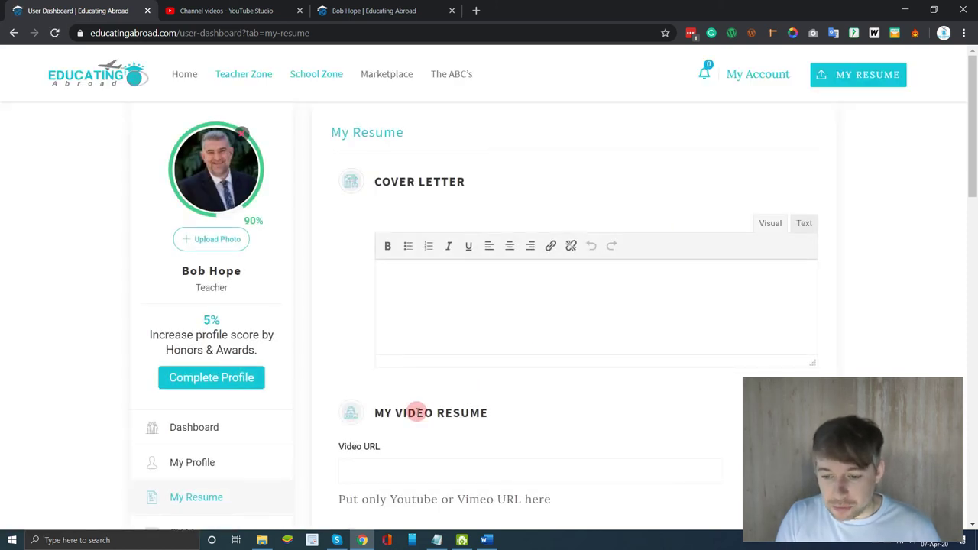
scroll(419, 415, "down", 2)
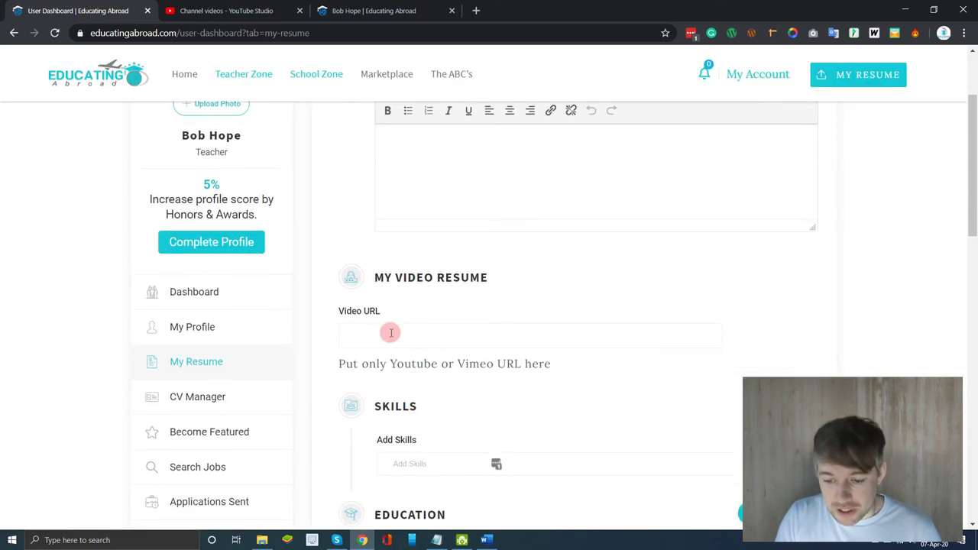
left_click(365, 14)
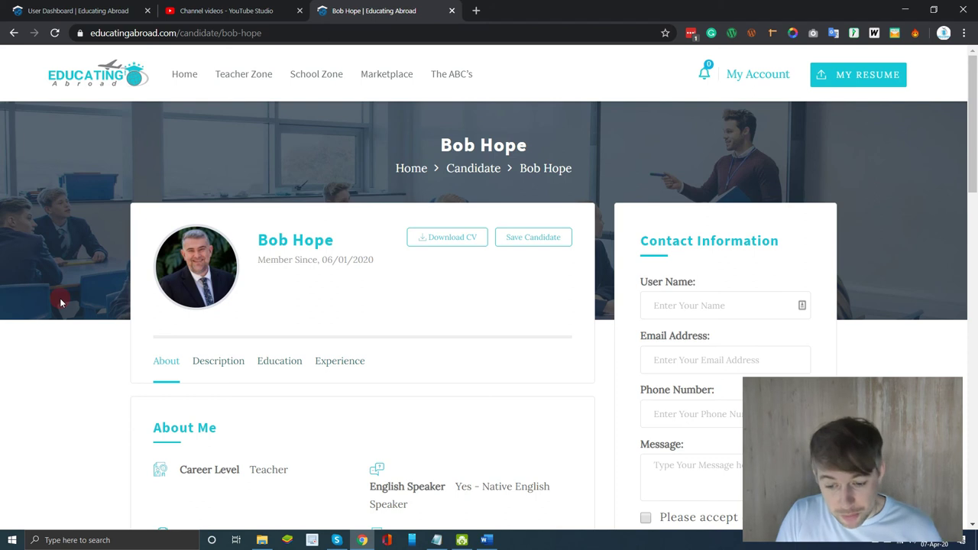
scroll(60, 298, "down", 3)
scroll(61, 300, "down", 3)
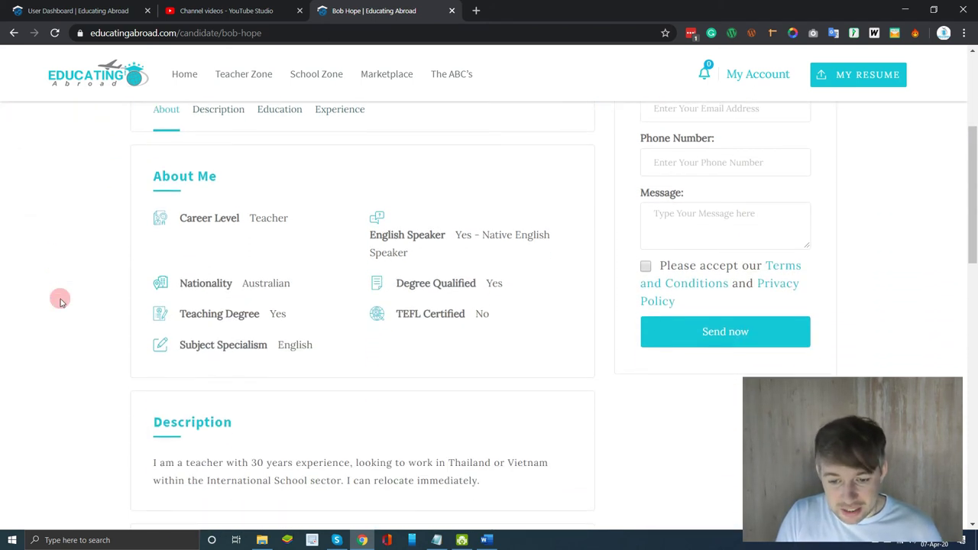
scroll(62, 301, "down", 5)
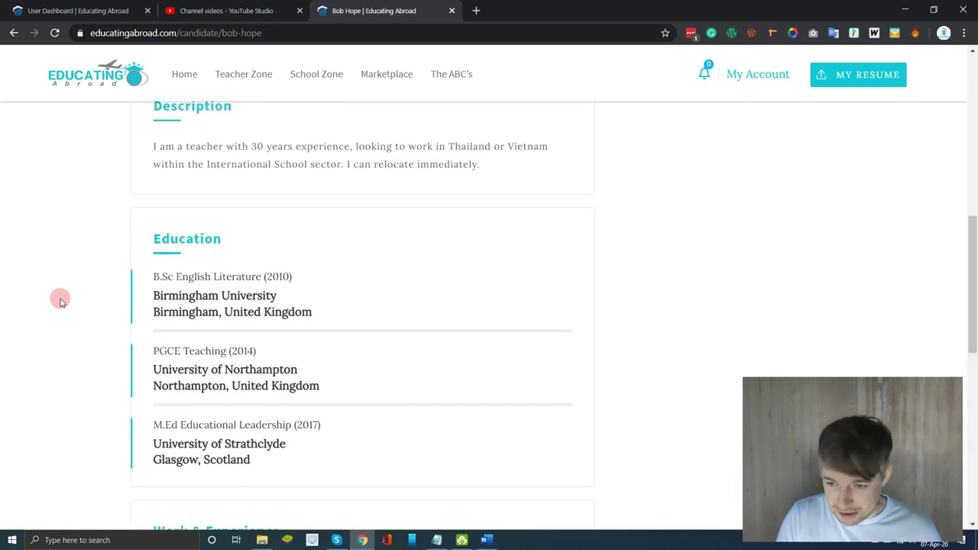
scroll(61, 302, "up", 10)
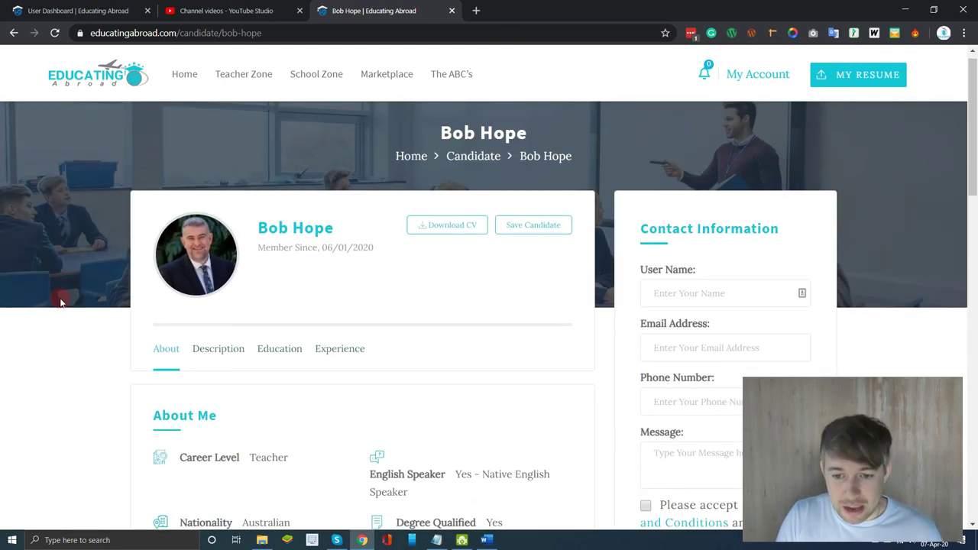
left_click(105, 12)
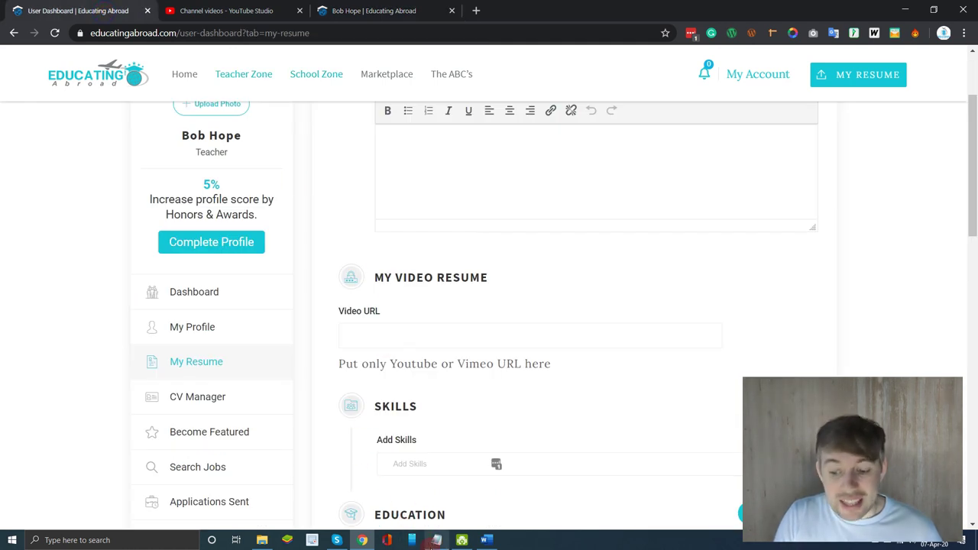
left_click(435, 540)
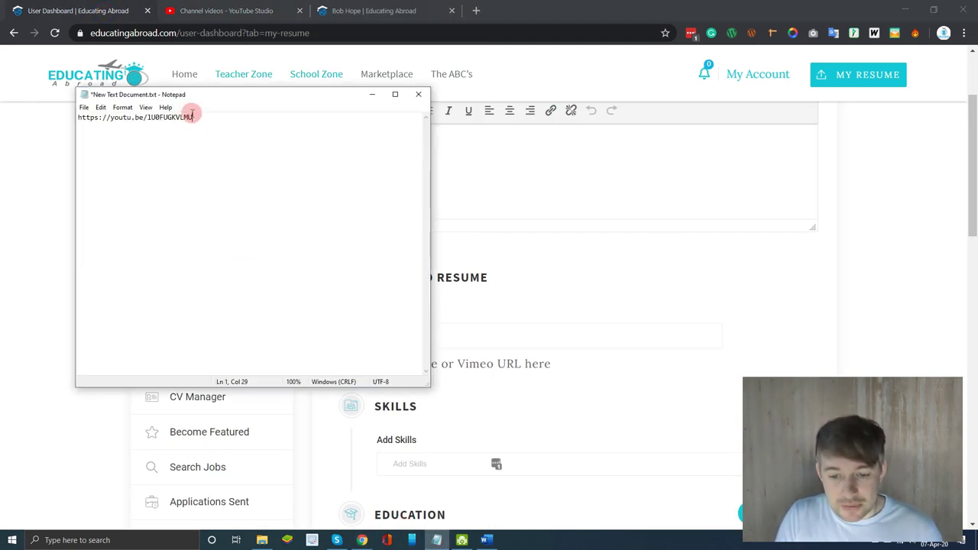
left_click_drag(195, 117, 83, 117)
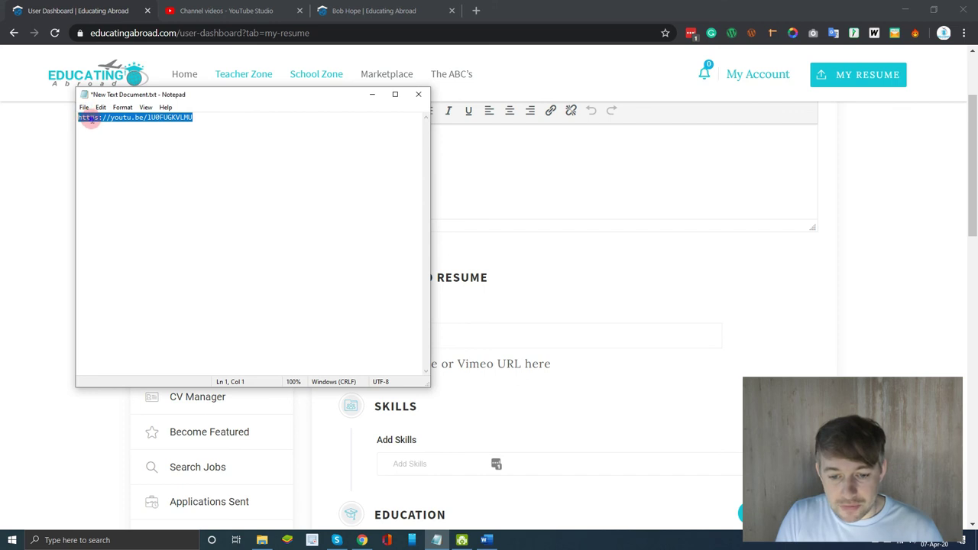
right_click(90, 118)
left_click(109, 148)
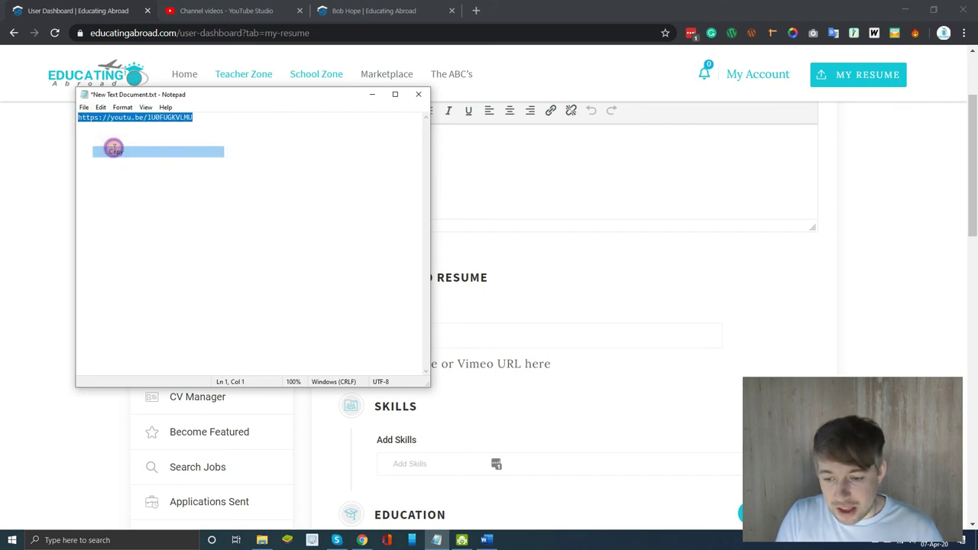
- Paste the link into Video URL, accept the terms and update the resume
left_click(465, 333)
right_click(464, 333)
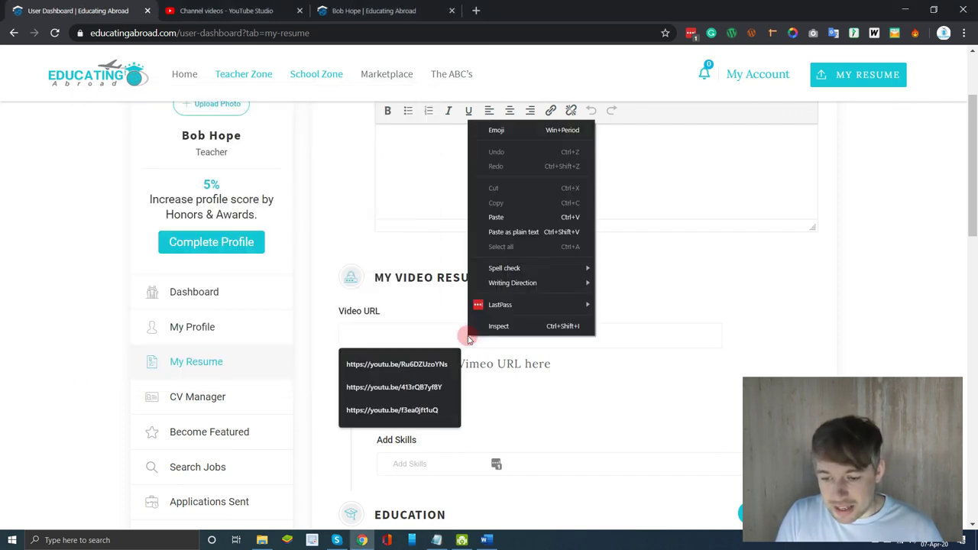
left_click(496, 217)
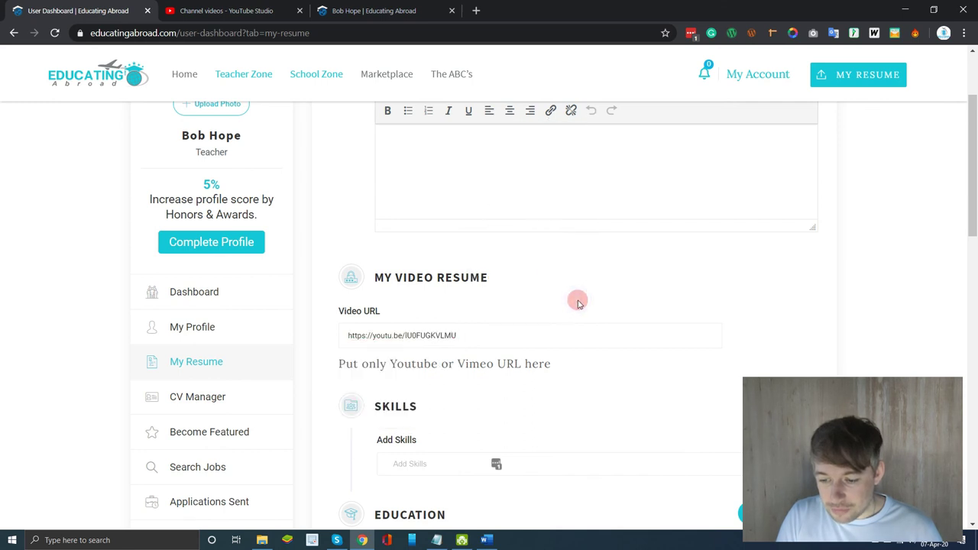
scroll(578, 301, "down", 15)
scroll(578, 299, "up", 3)
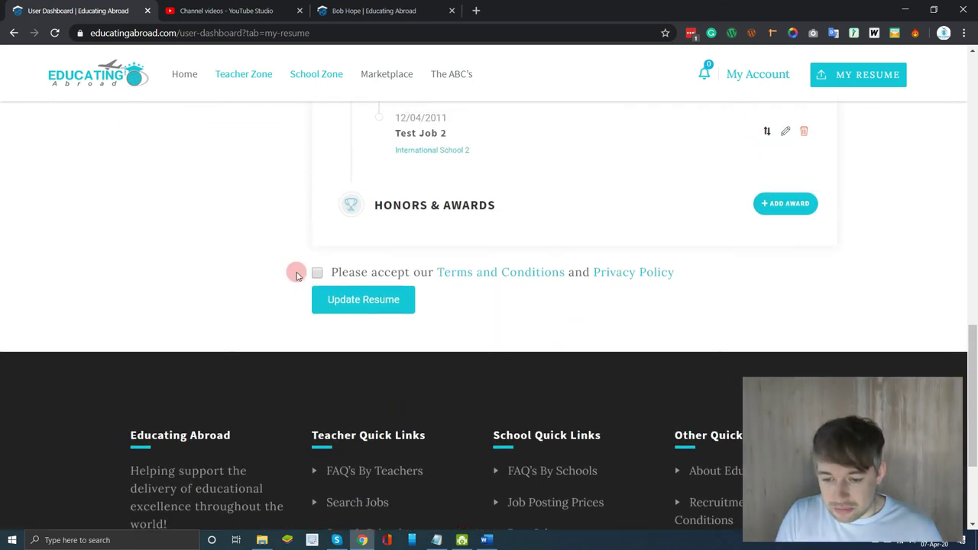
left_click(316, 272)
left_click(352, 303)
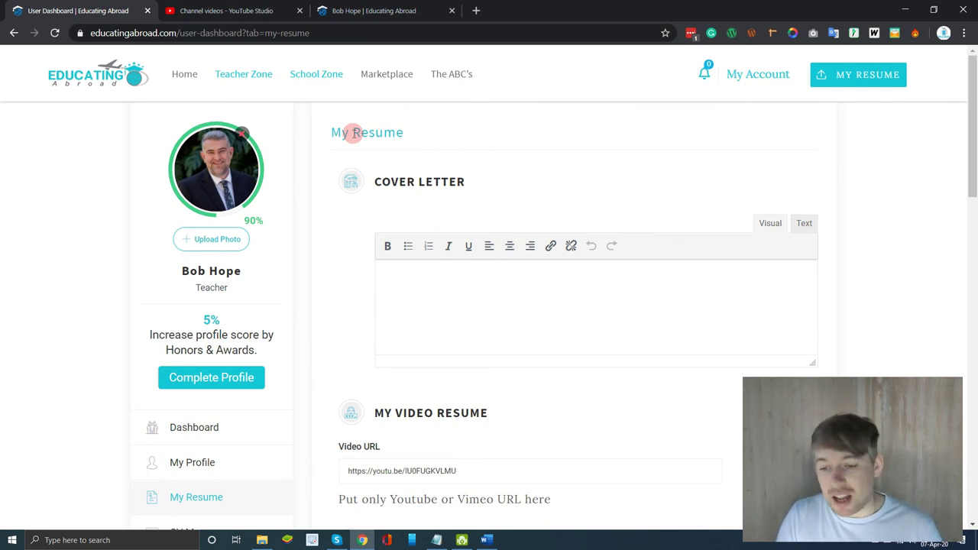
- Reload the public profile tab and scroll to the new My Video Resume section
left_click(386, 7)
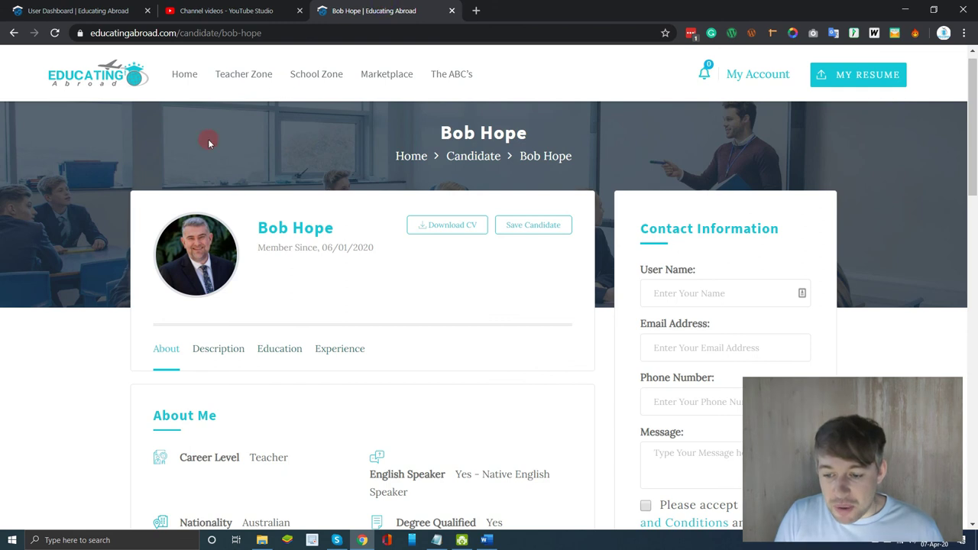
key("F5")
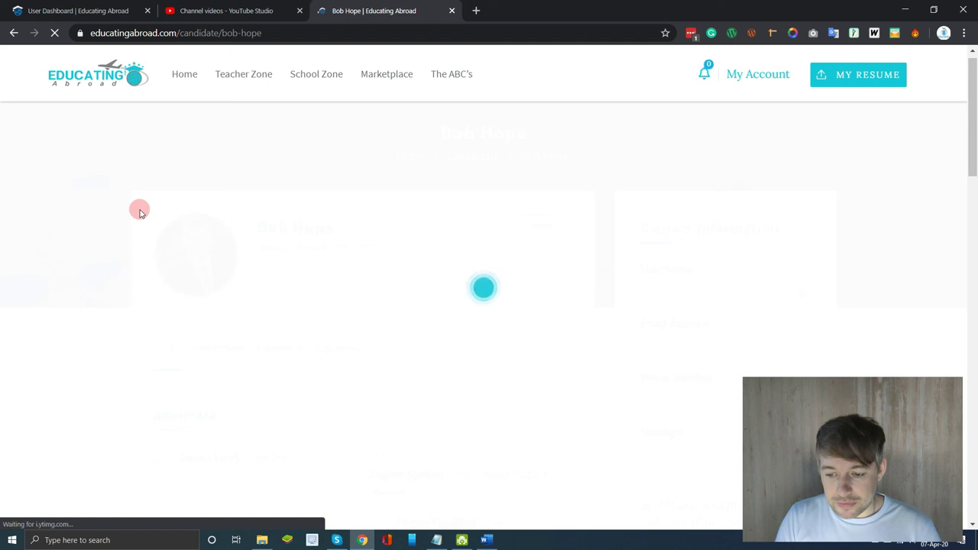
scroll(140, 213, "down", 4)
scroll(140, 212, "down", 2)
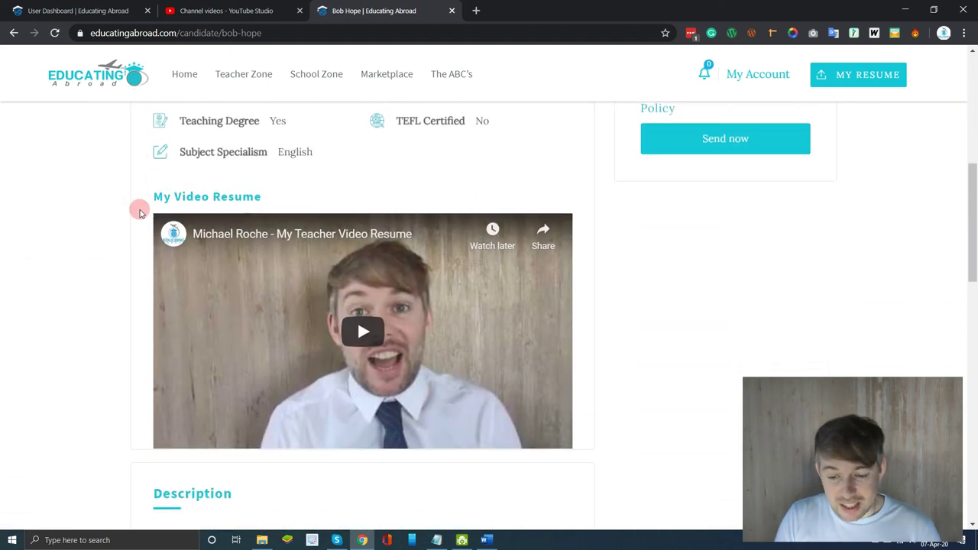
scroll(140, 212, "up", 1)
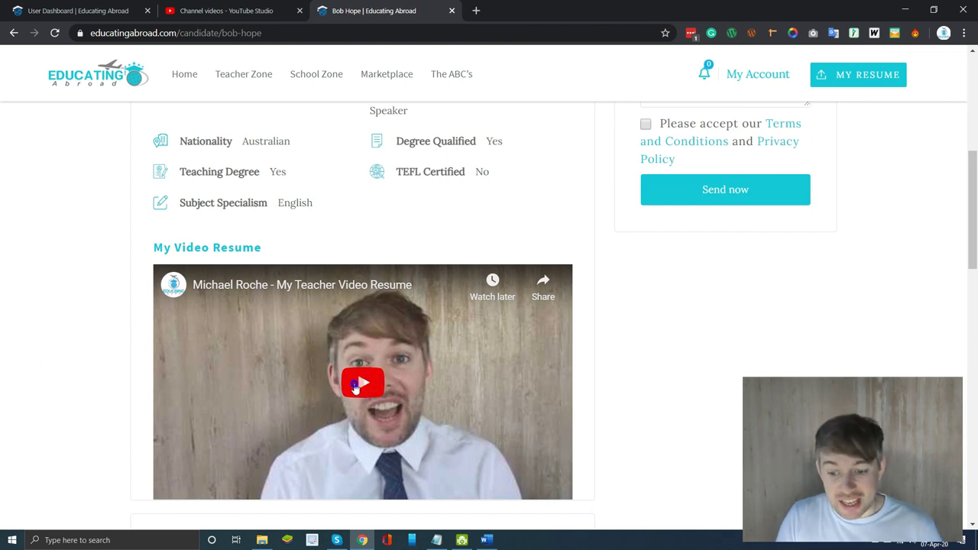
- Play the embedded teacher video resume briefly, then pause it at 0:04
left_click(354, 386)
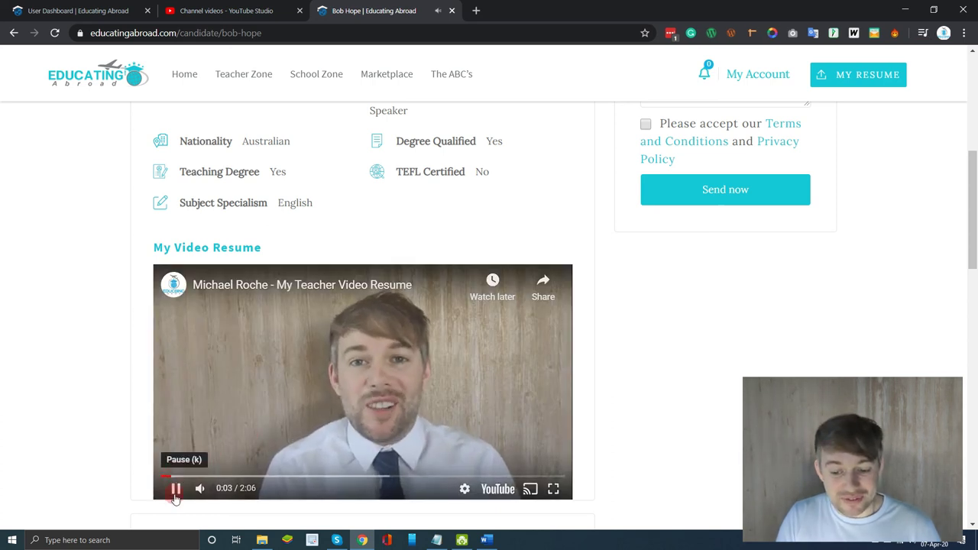
left_click(175, 492)
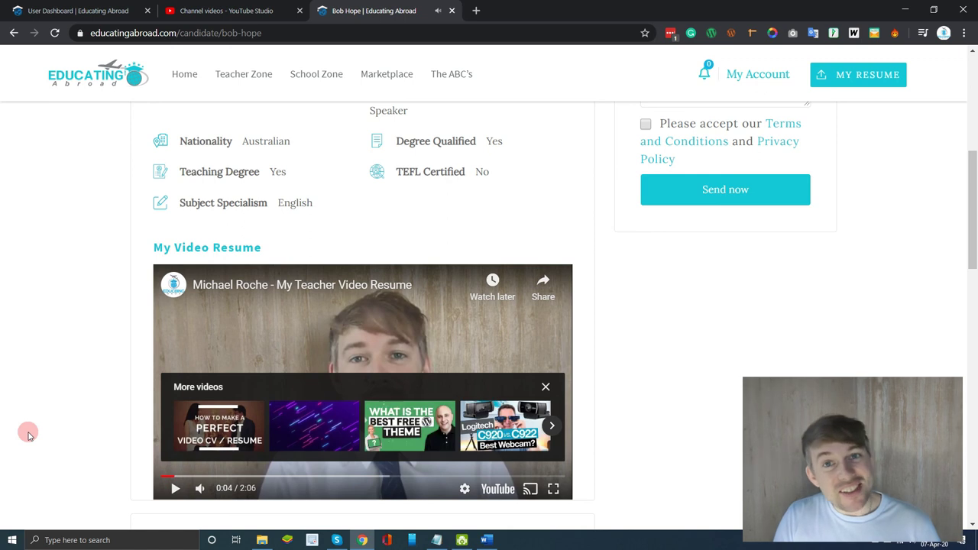